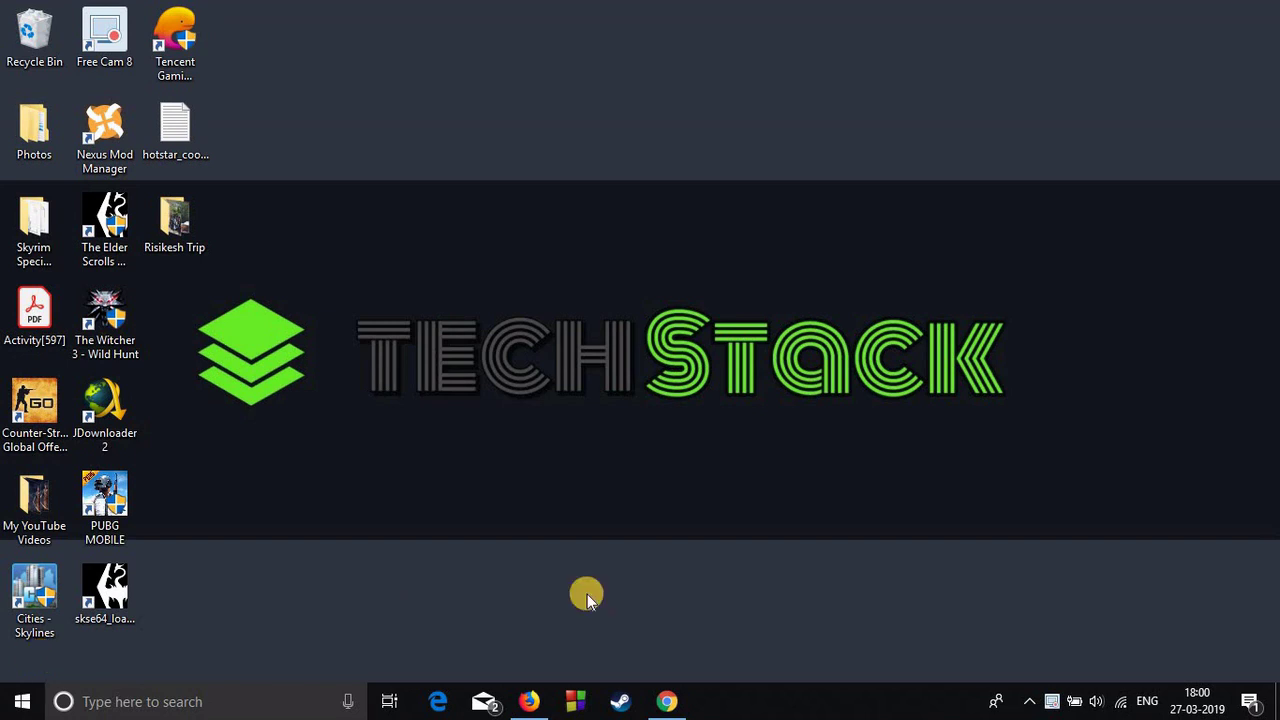
# Step: Launch Google Chrome from the taskbar icon
pyautogui.click(667, 700)
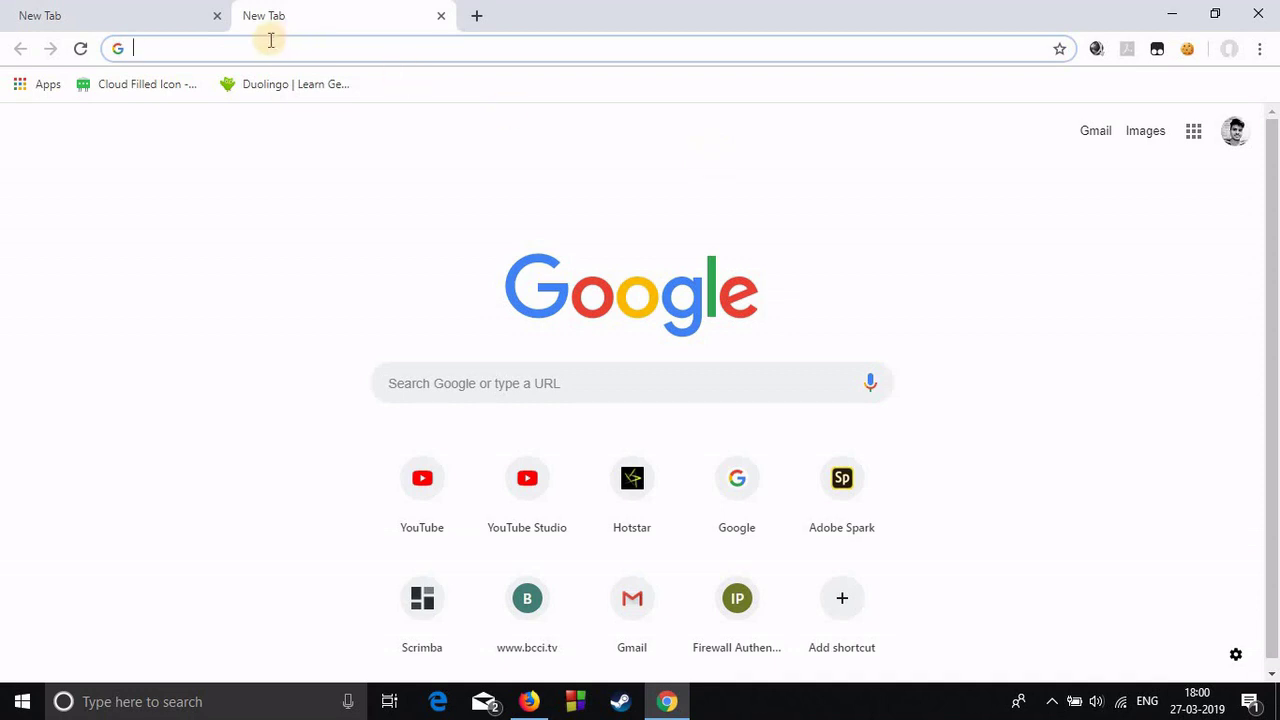
# Step: Search 'tampermonkey' from the address bar to reach its Chrome Web Store page
pyautogui.write('t')
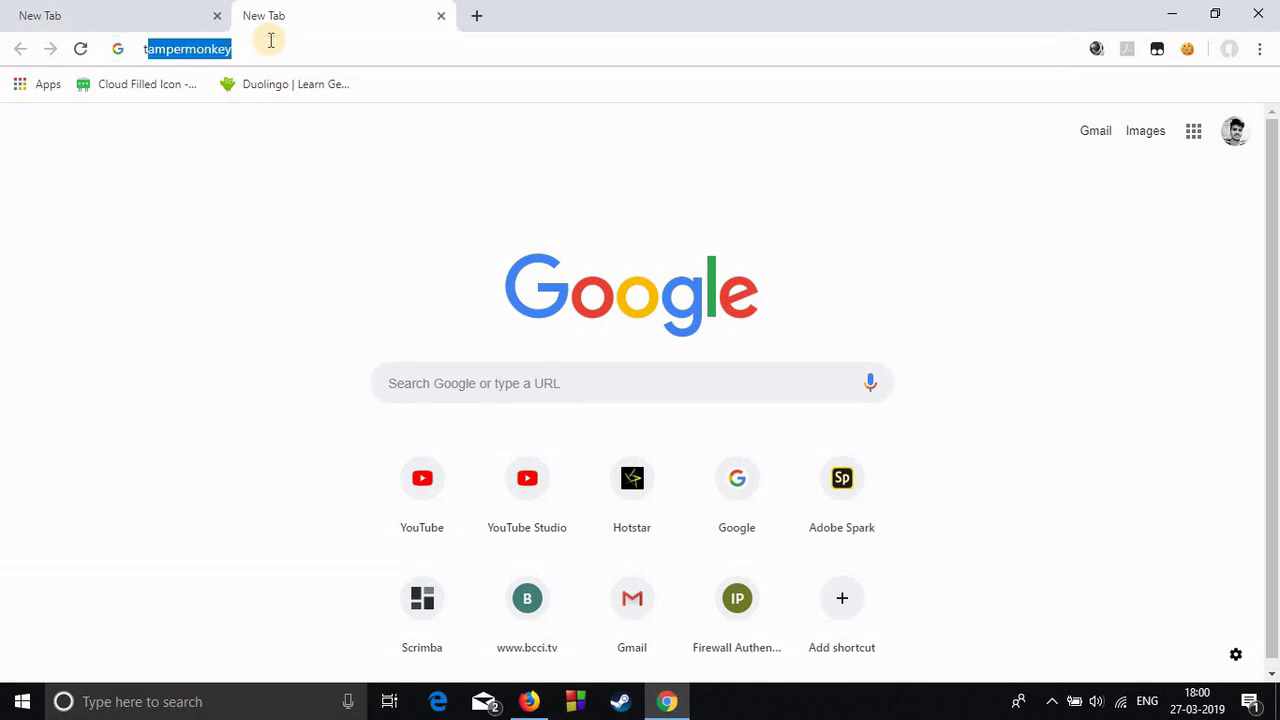
pyautogui.write('am')
pyautogui.press('Down')
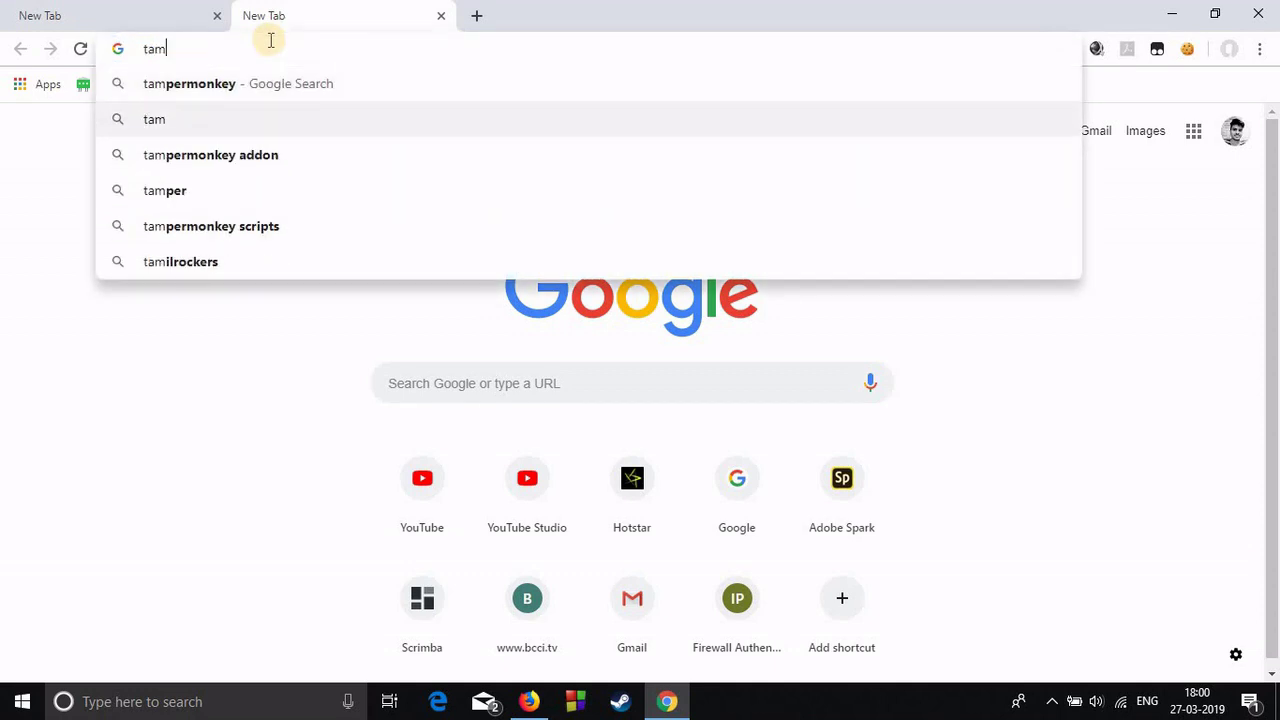
pyautogui.press('Up')
pyautogui.press('Return')
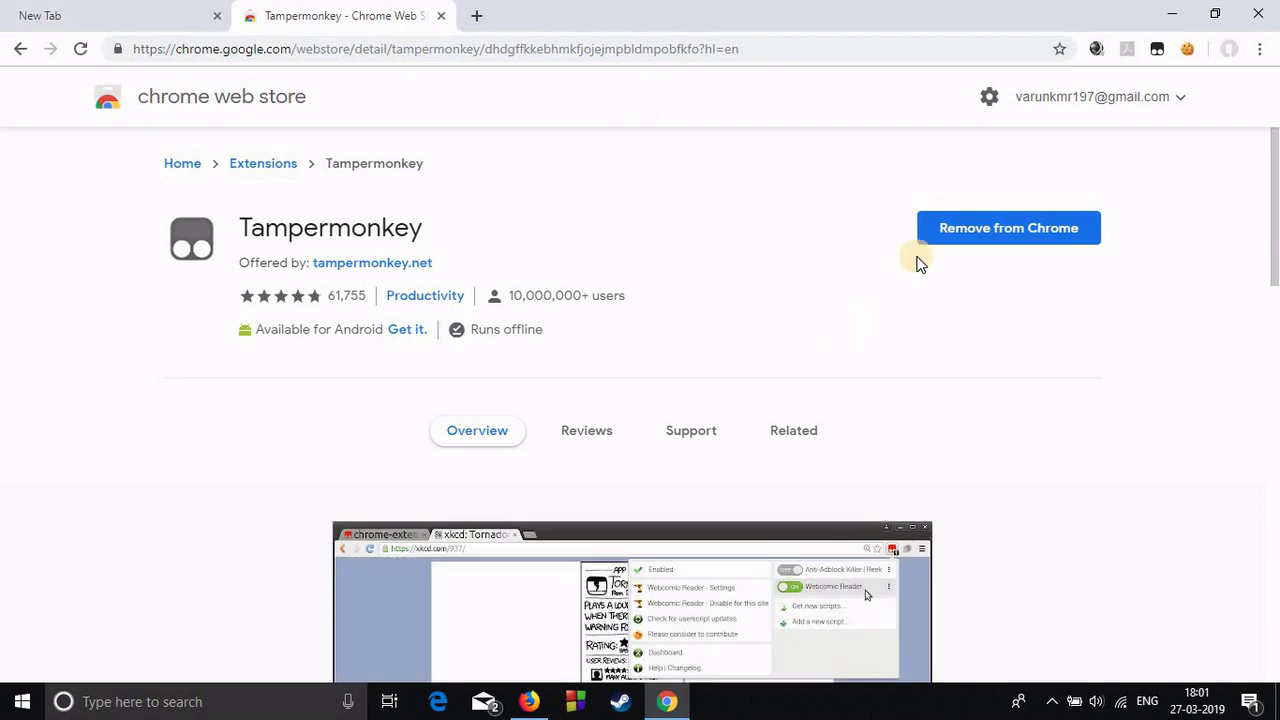
# Step: Confirm from the toolbar menu that Tampermonkey is installed and enabled
pyautogui.click(1156, 55)
pyautogui.click(1156, 55)
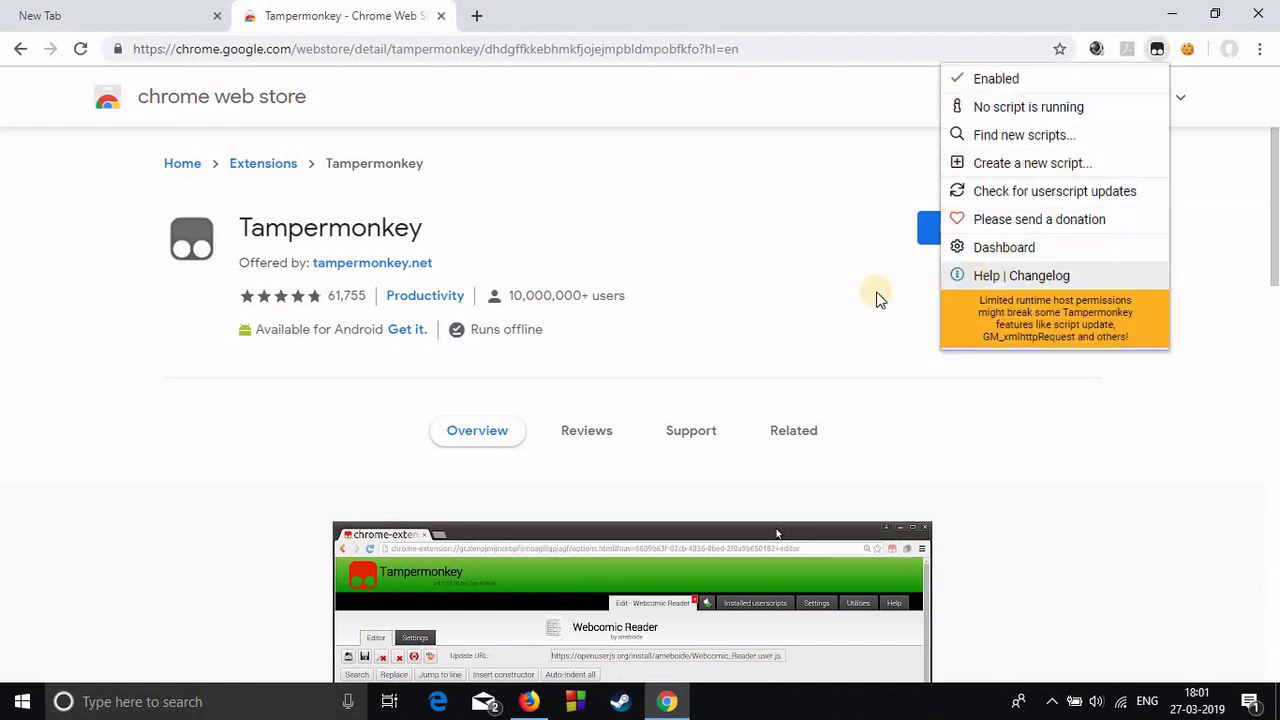
pyautogui.click(810, 283)
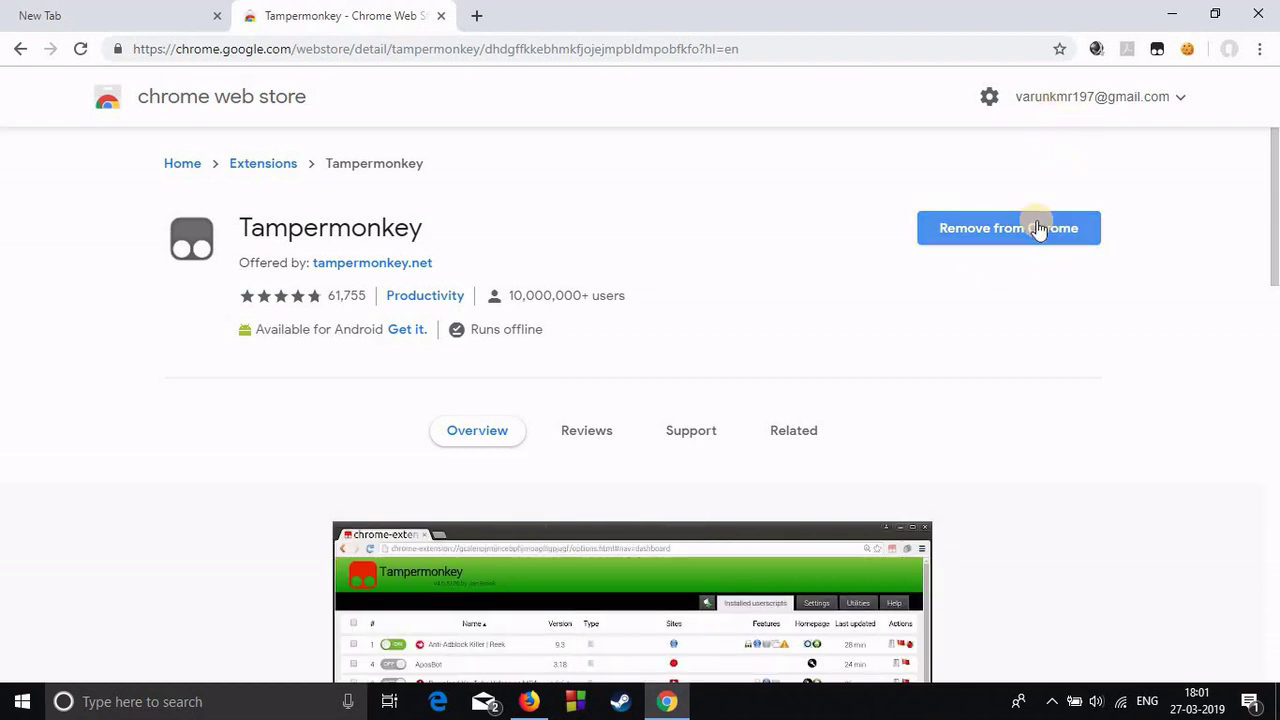
# Step: Scroll through the Tampermonkey store listing and close that tab
pyautogui.moveTo(1265, 180); pyautogui.dragTo(1257, 468)
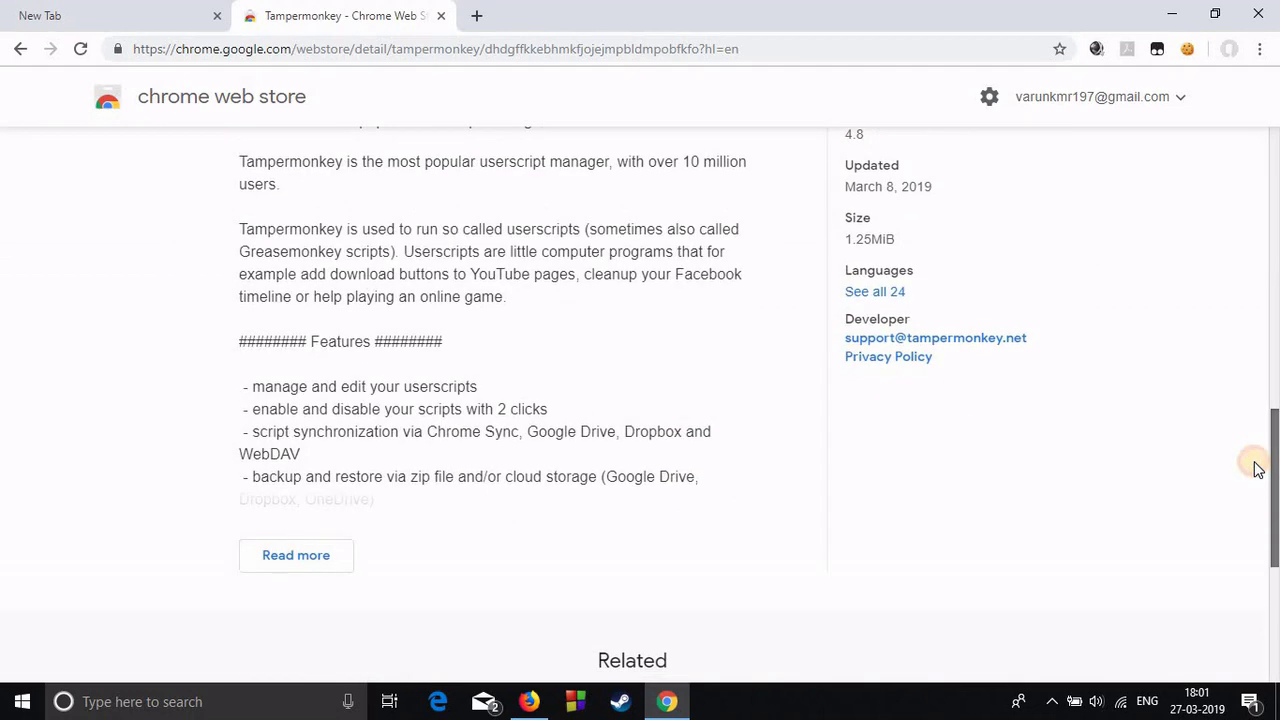
pyautogui.moveTo(1257, 468); pyautogui.dragTo(1275, 95)
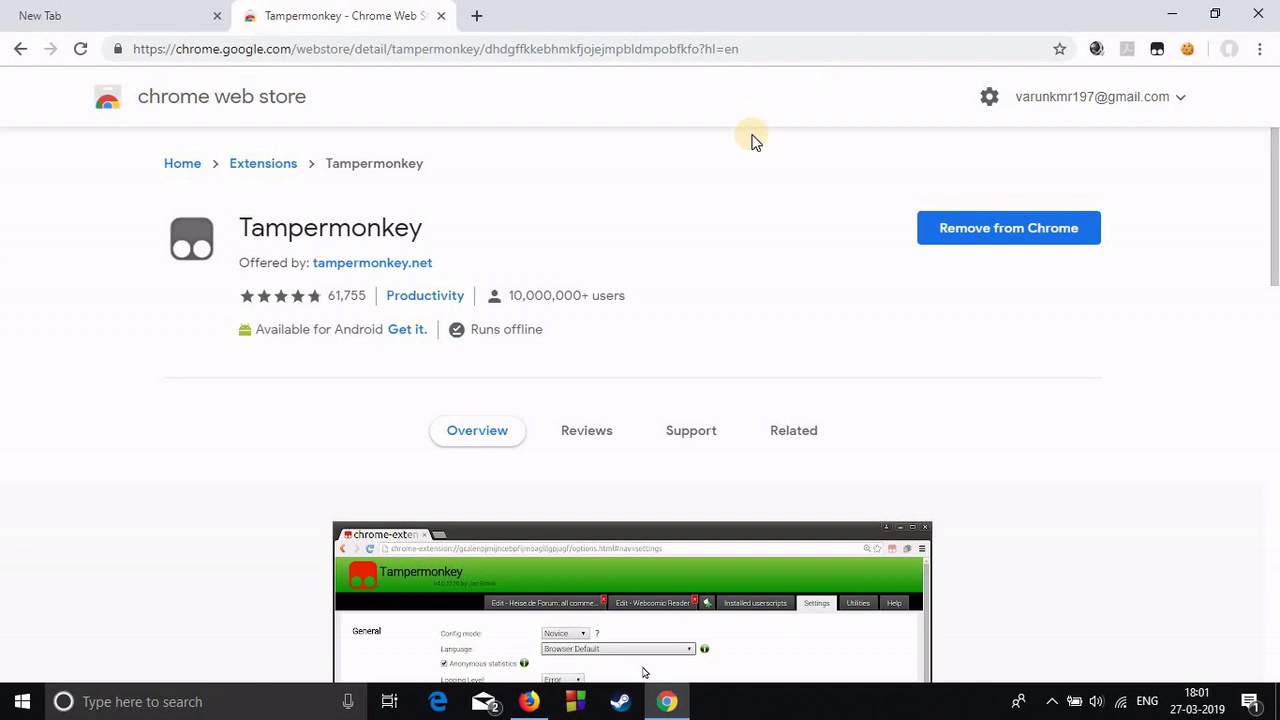
pyautogui.click(446, 16)
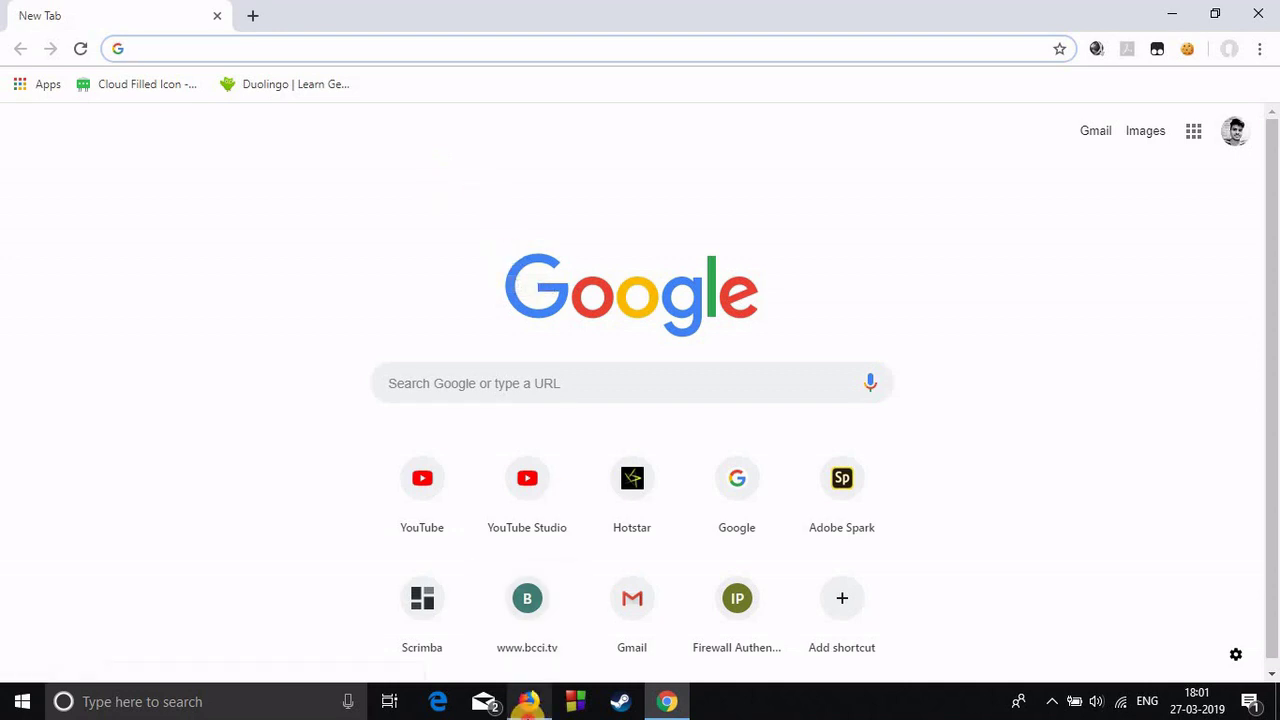
# Step: Switch to Firefox and scroll through the sims-4-gallery-downloader.user.js code on GitHub
pyautogui.click(529, 701)
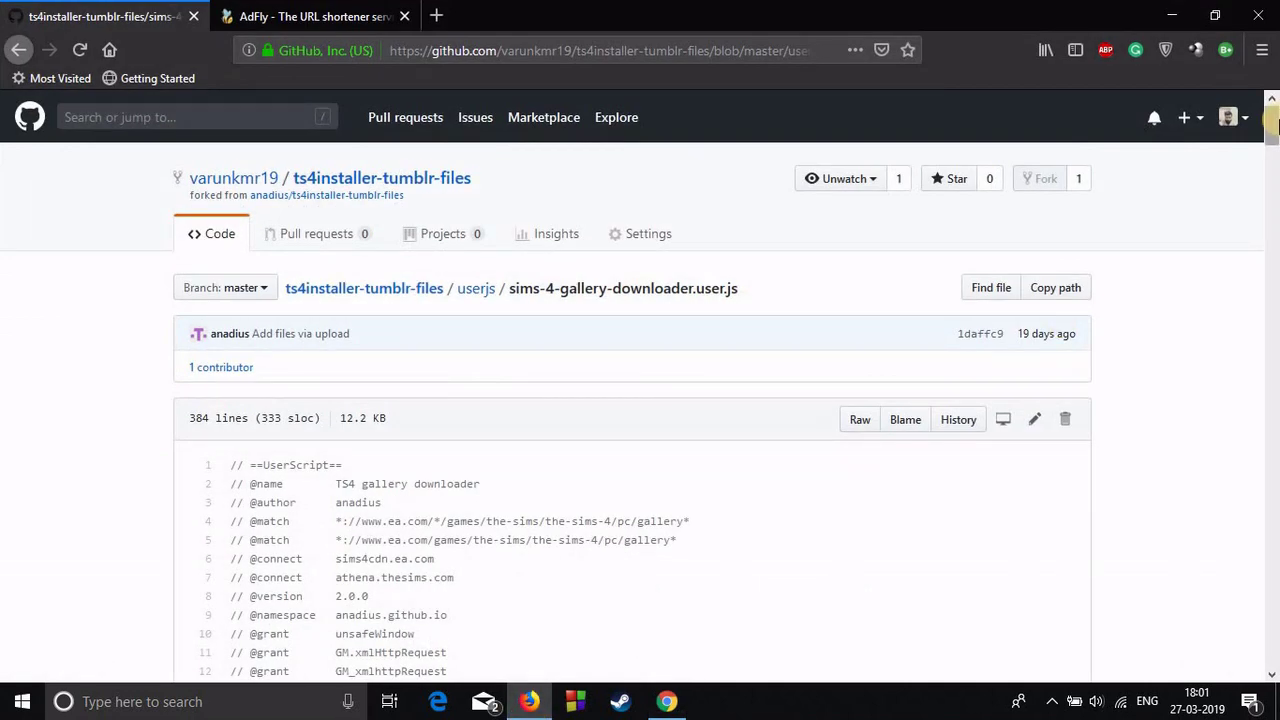
pyautogui.moveTo(1272, 118); pyautogui.dragTo(1271, 643)
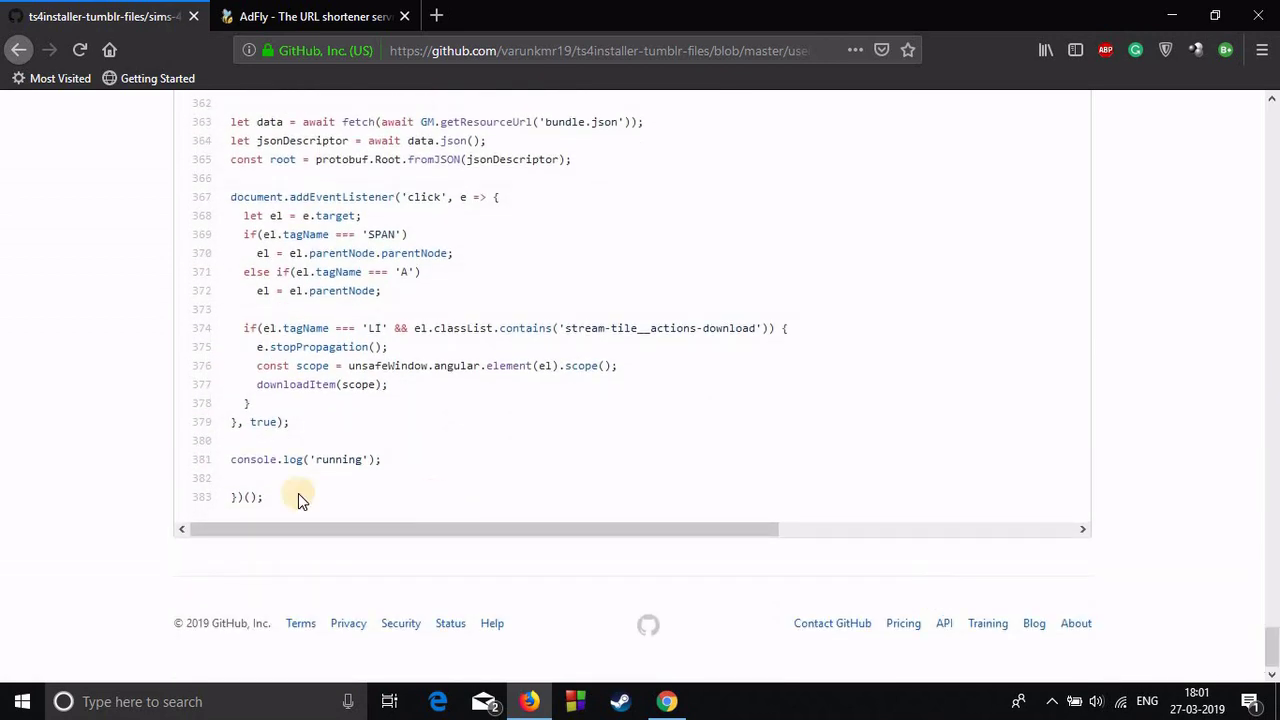
pyautogui.rightClick(201, 311)
pyautogui.click(439, 498)
# Step: Select and copy the entire script code, then return to Chrome
pyautogui.moveTo(266, 499); pyautogui.dragTo(235, 64)
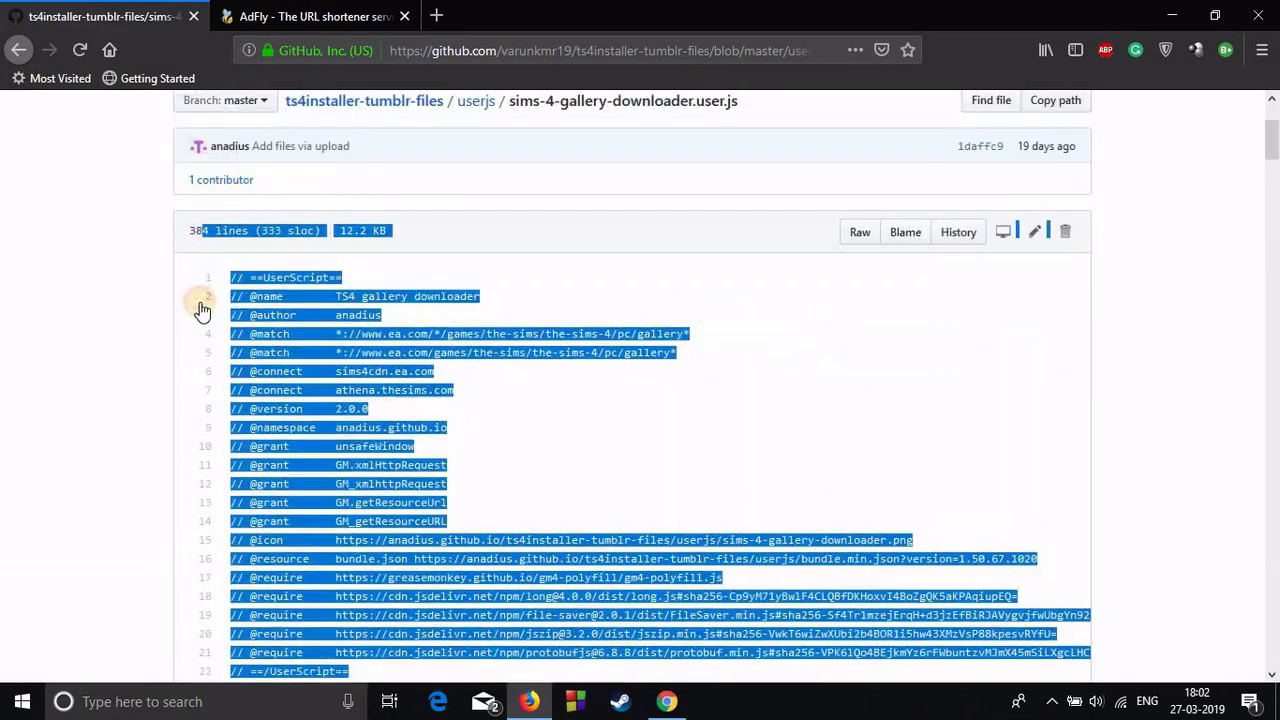
pyautogui.moveTo(235, 64)
pyautogui.mouseDown()
pyautogui.moveTo(238, 288)
pyautogui.moveTo(276, 283)
pyautogui.mouseUp()
pyautogui.rightClick(278, 285)
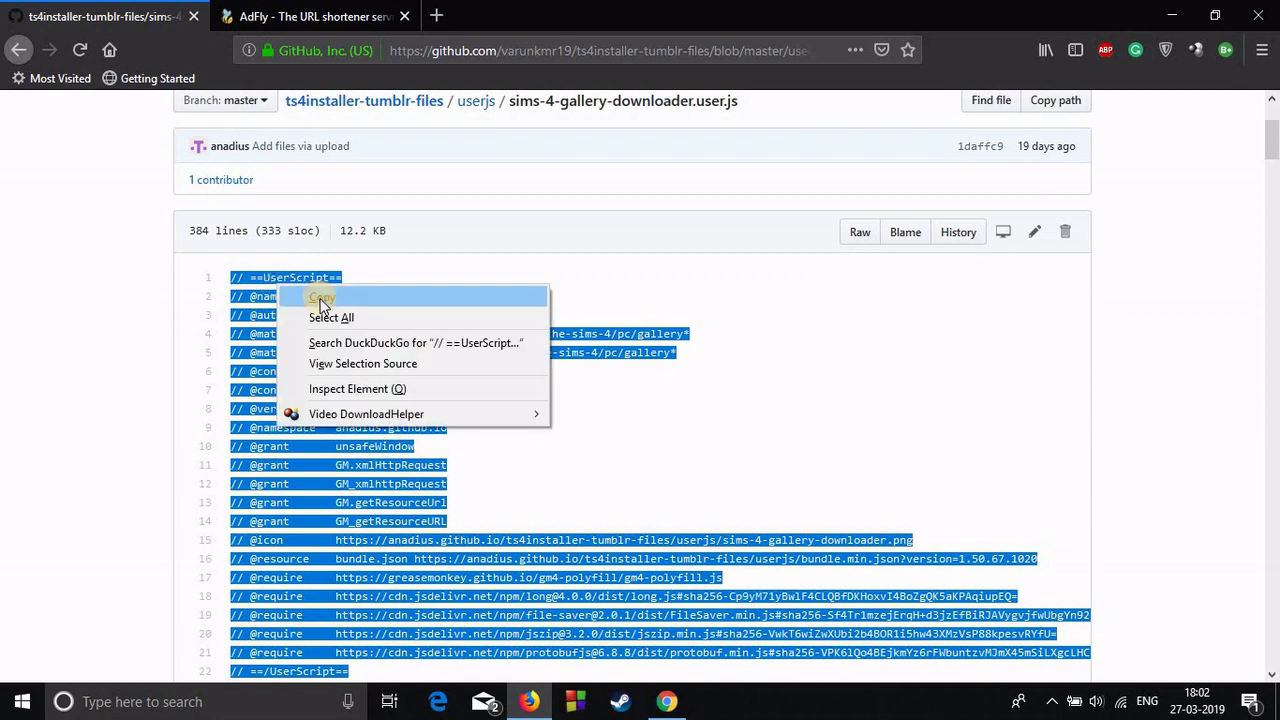
pyautogui.click(321, 300)
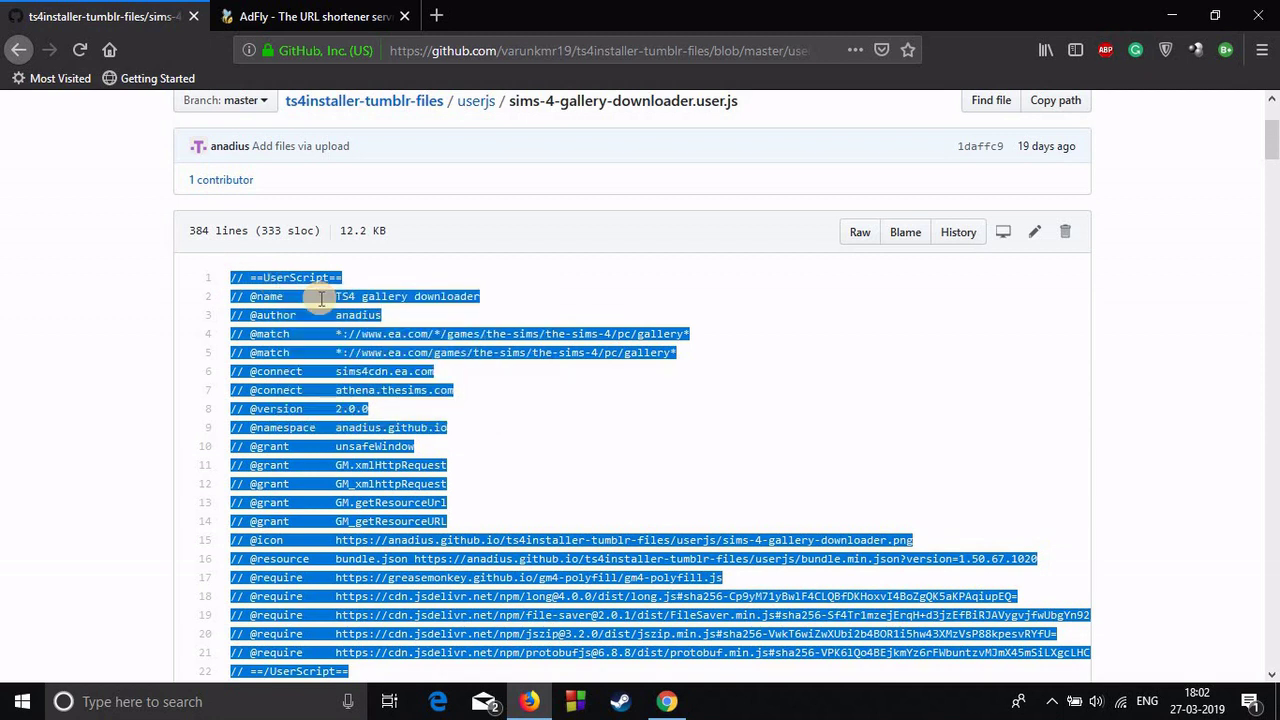
pyautogui.click(540, 405)
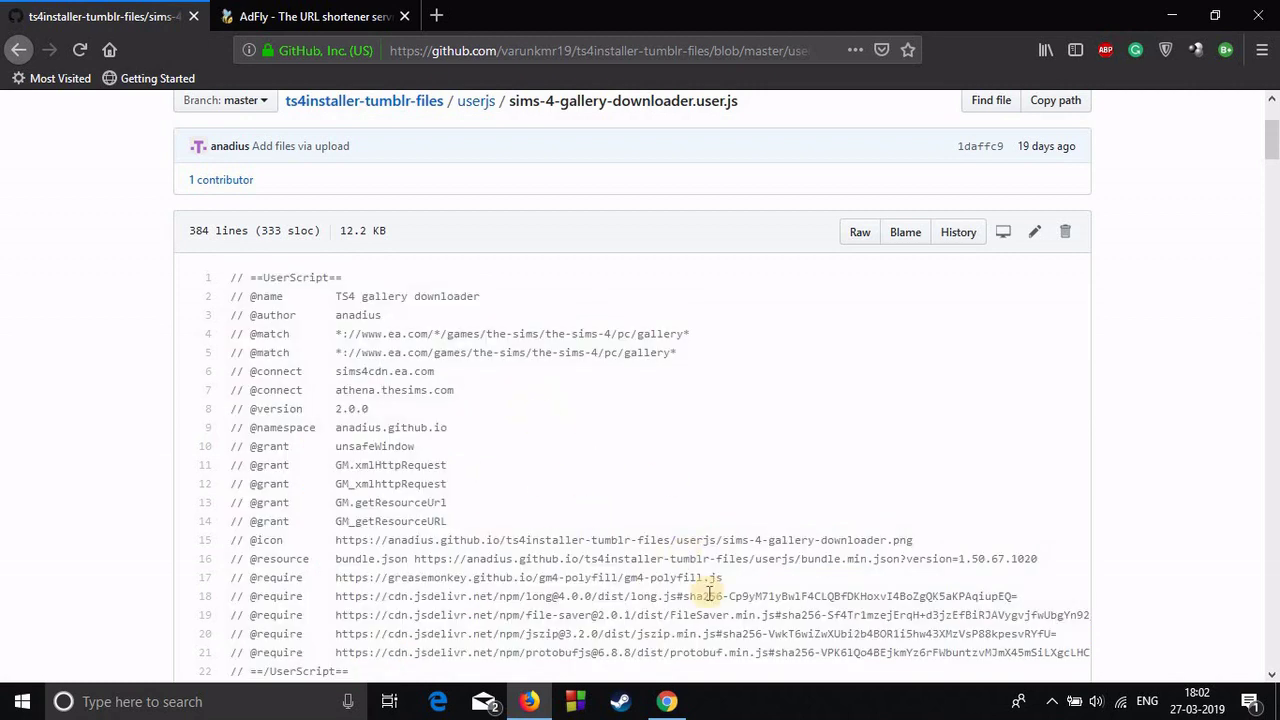
pyautogui.click(666, 703)
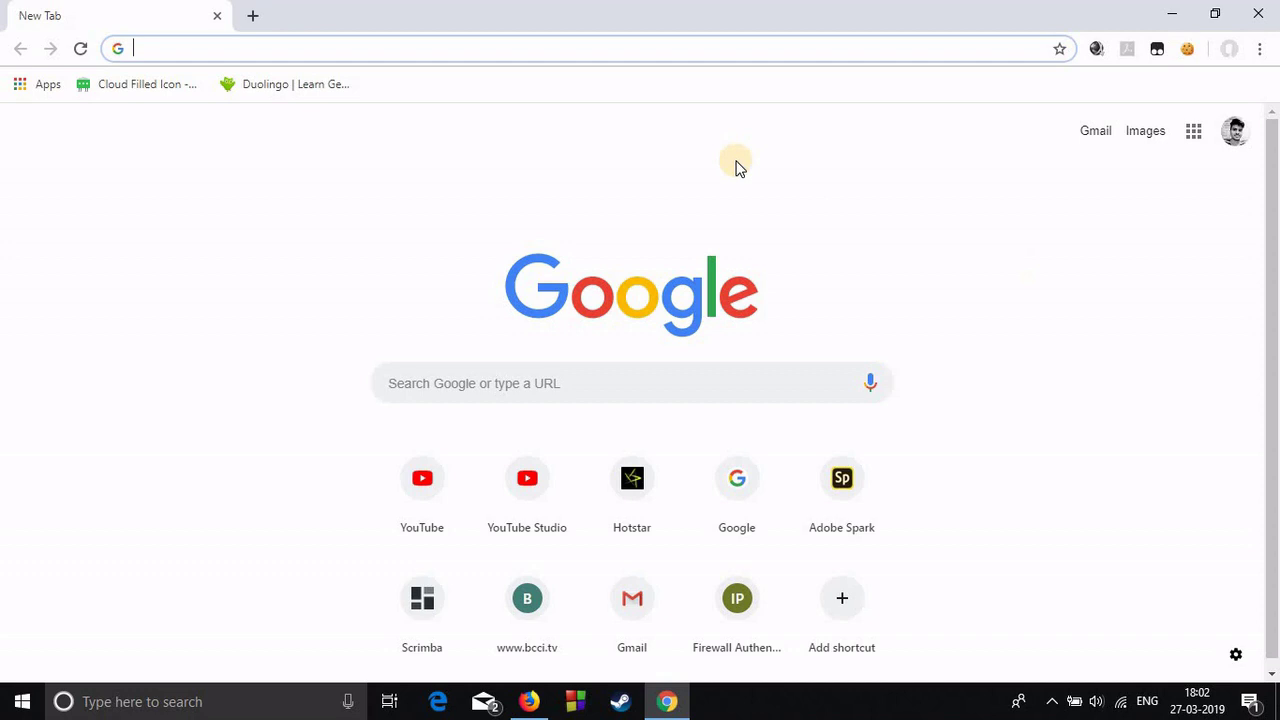
# Step: Create a new Tampermonkey userscript, replacing its template with the copied gallery downloader code
pyautogui.click(1158, 49)
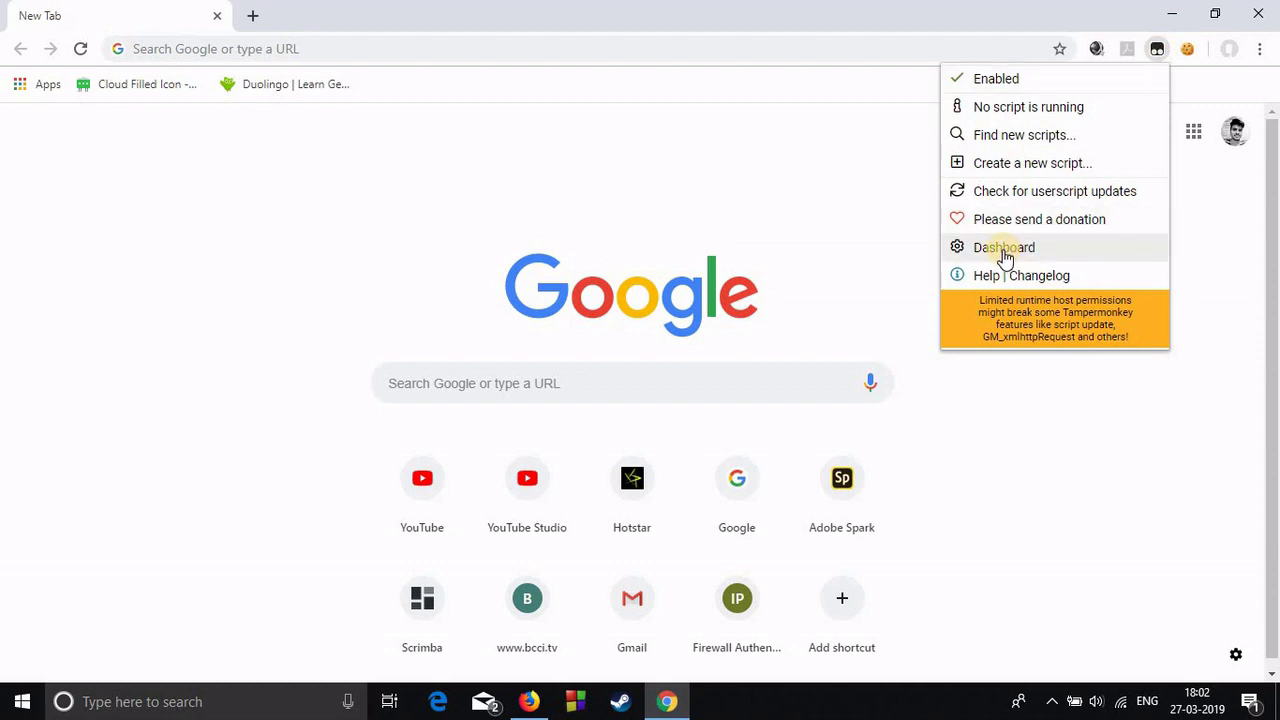
pyautogui.click(1004, 248)
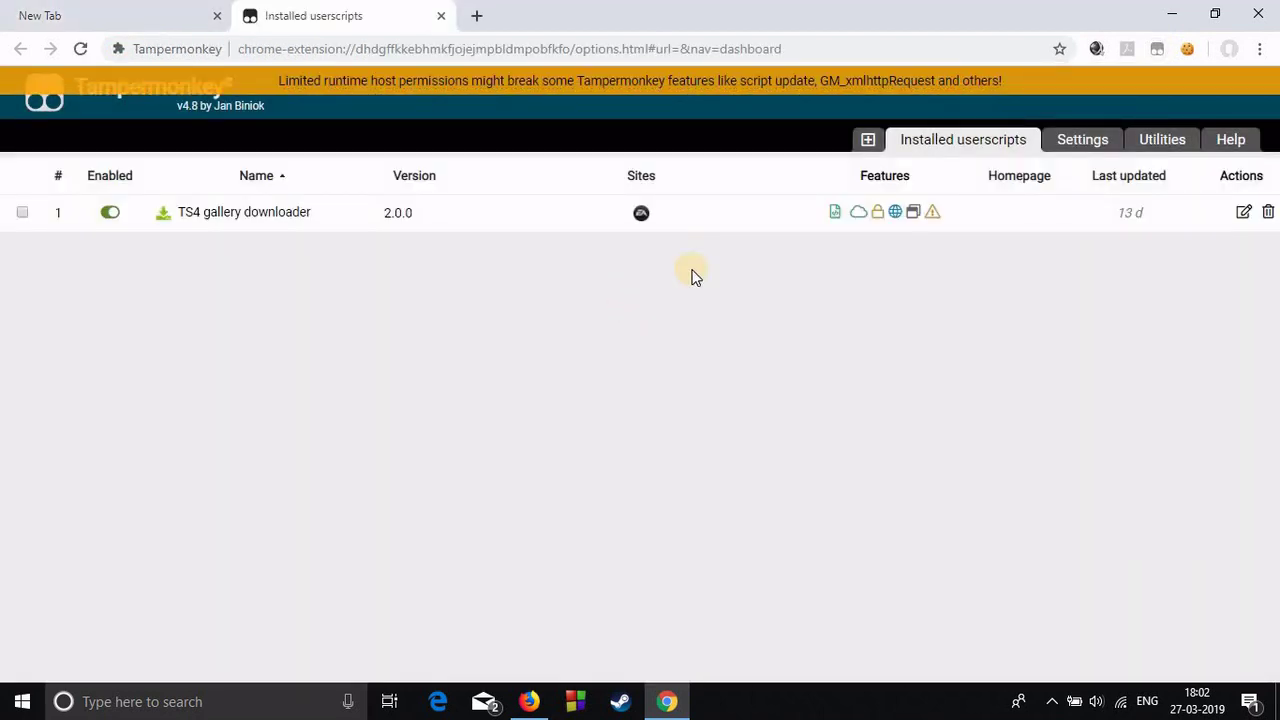
pyautogui.click(868, 143)
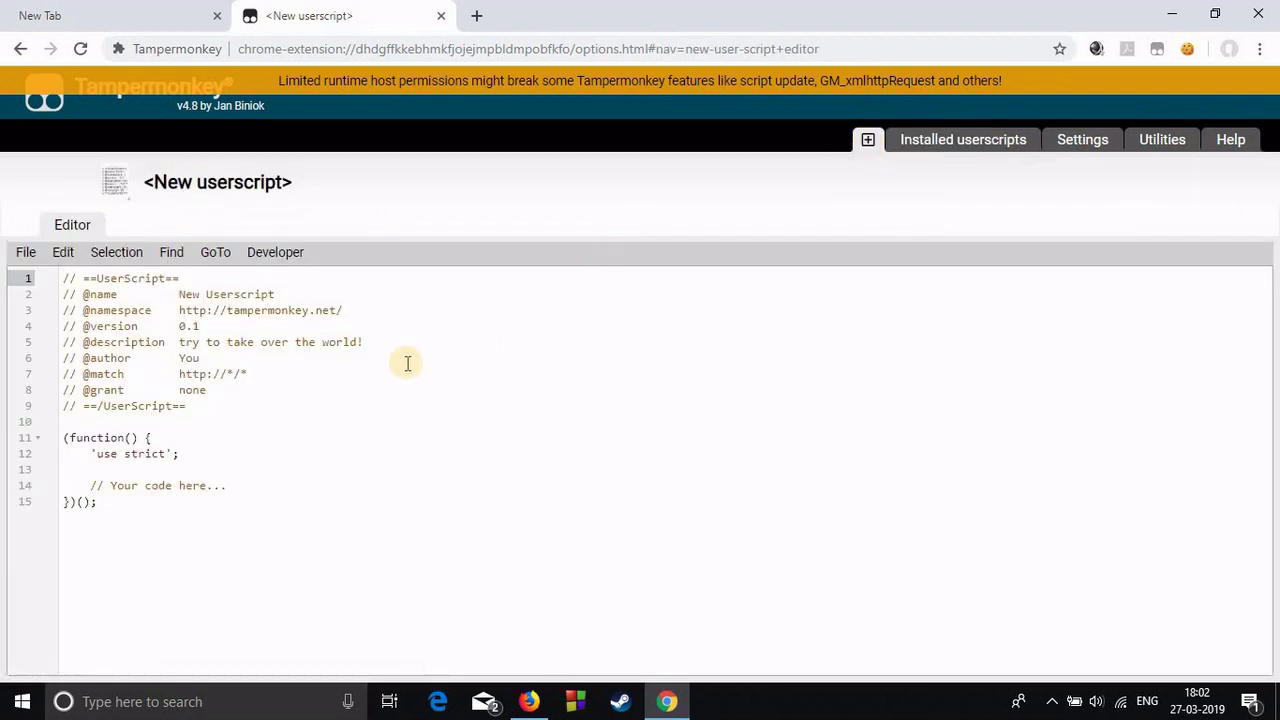
pyautogui.click(157, 520)
pyautogui.hotkey('ctrl', 'a')
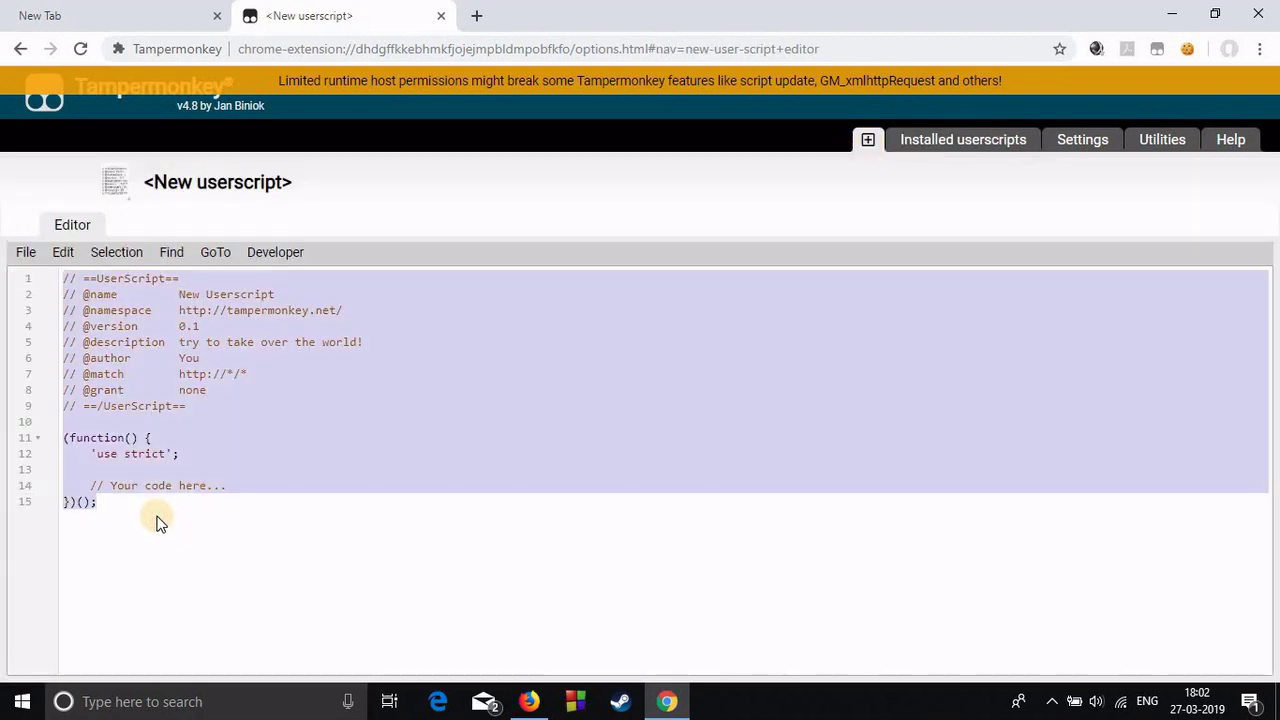
pyautogui.press('Delete')
pyautogui.hotkey('ctrl', 'v')
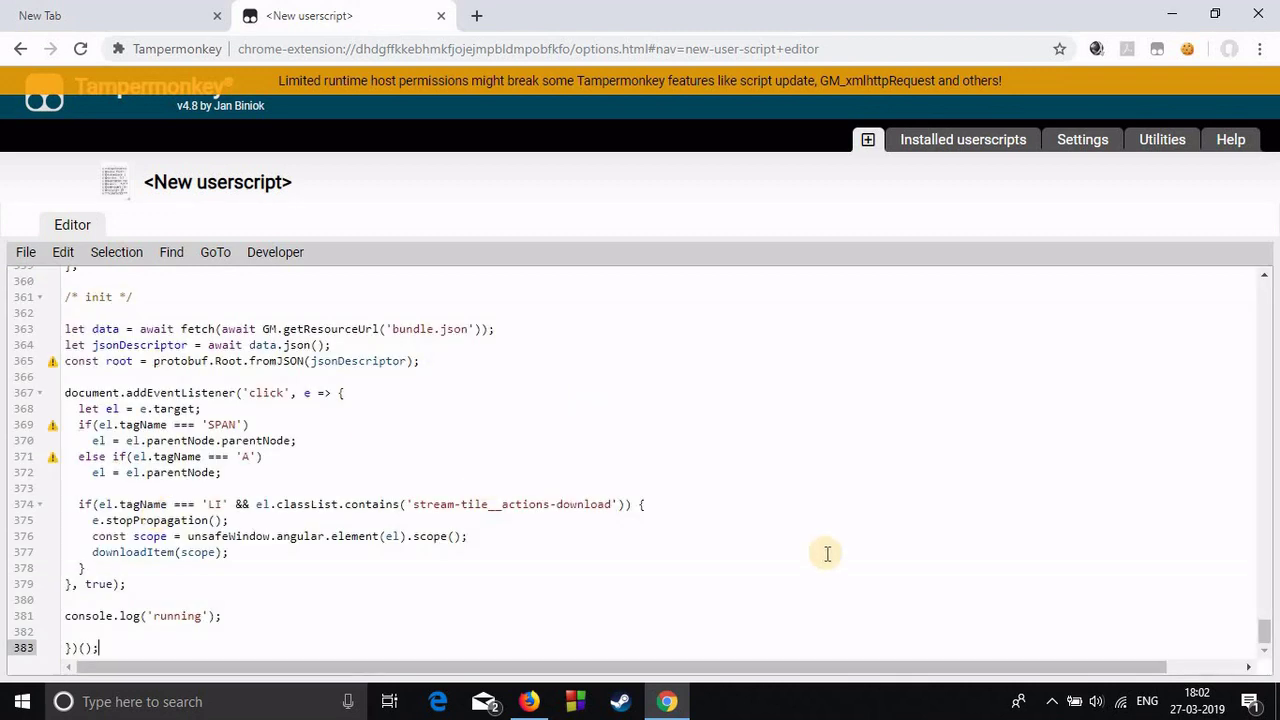
pyautogui.moveTo(1264, 632); pyautogui.dragTo(1037, 265)
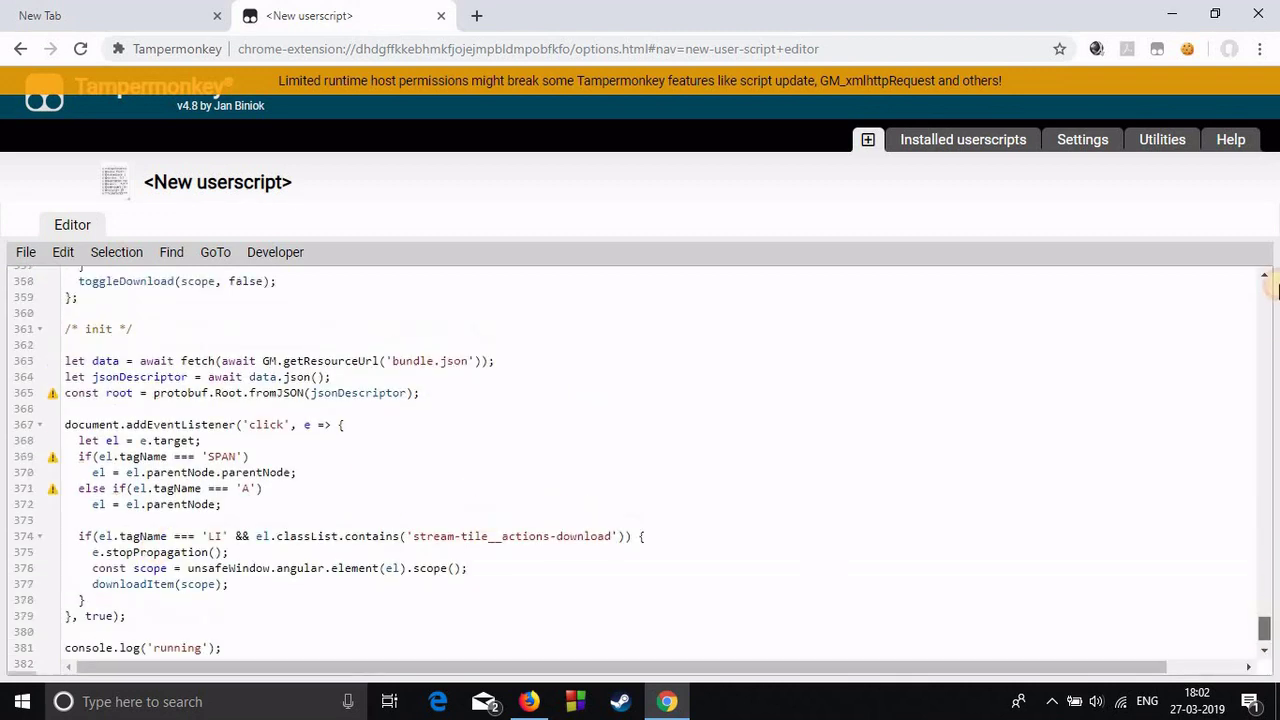
# Step: Close the script editor through its File menu
pyautogui.click(35, 257)
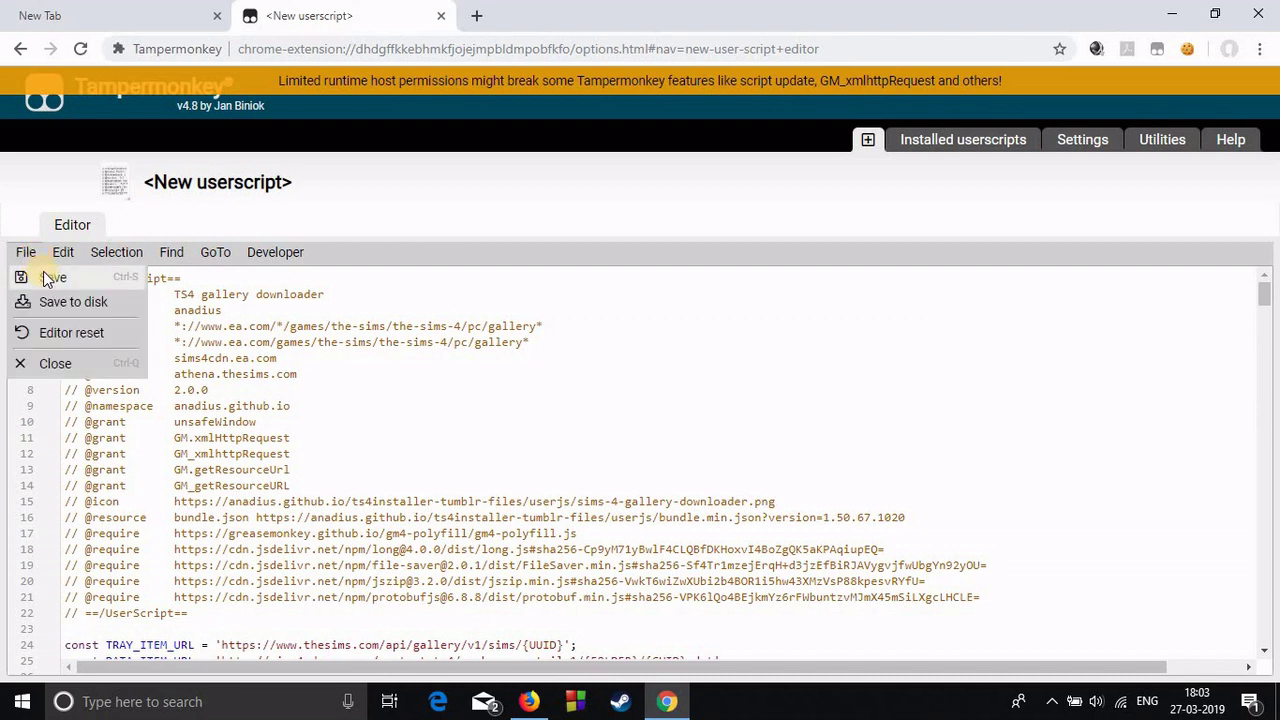
pyautogui.click(713, 218)
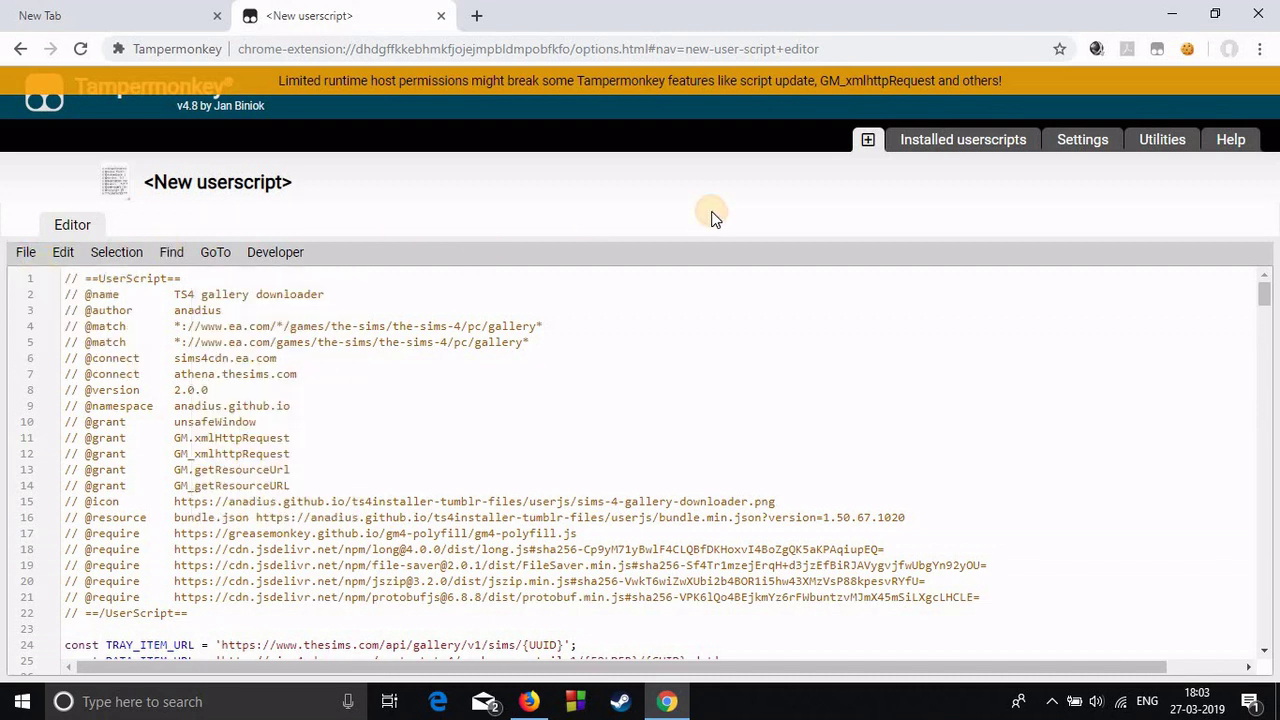
pyautogui.click(24, 256)
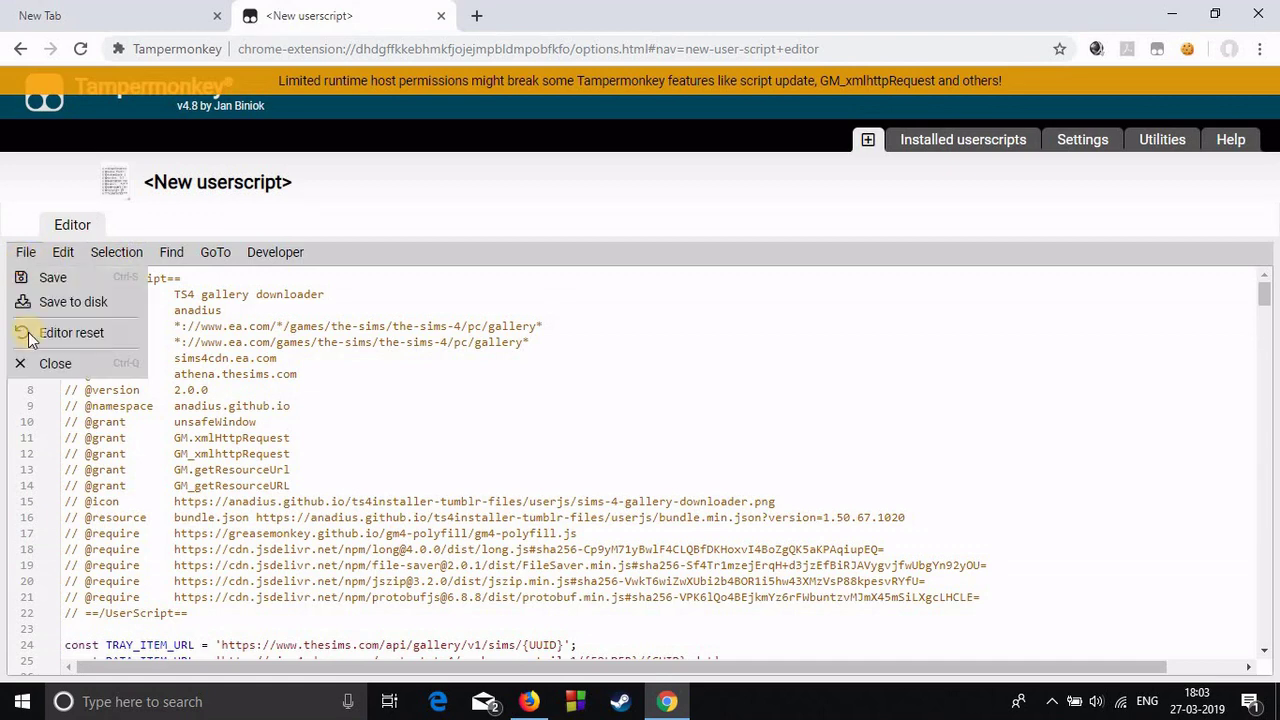
pyautogui.click(40, 360)
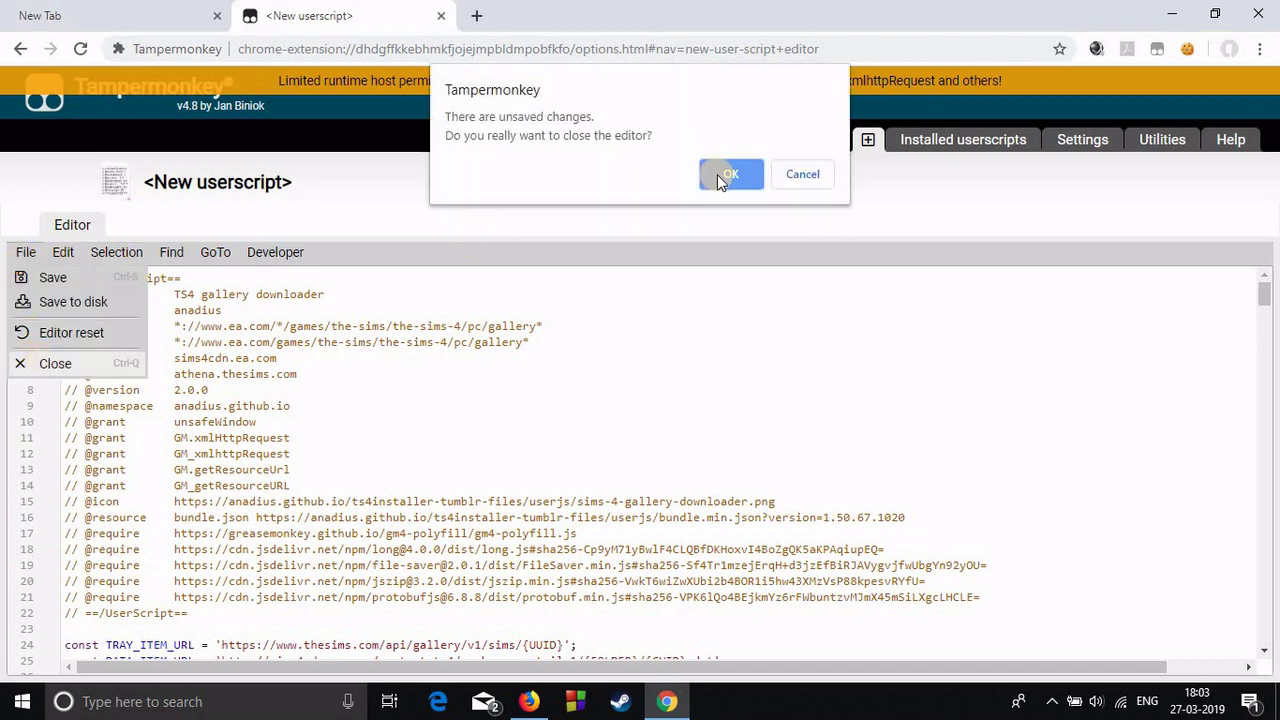
# Step: Confirm the close, toggle the TS4 gallery downloader off and on, then close the dashboard
pyautogui.click(722, 176)
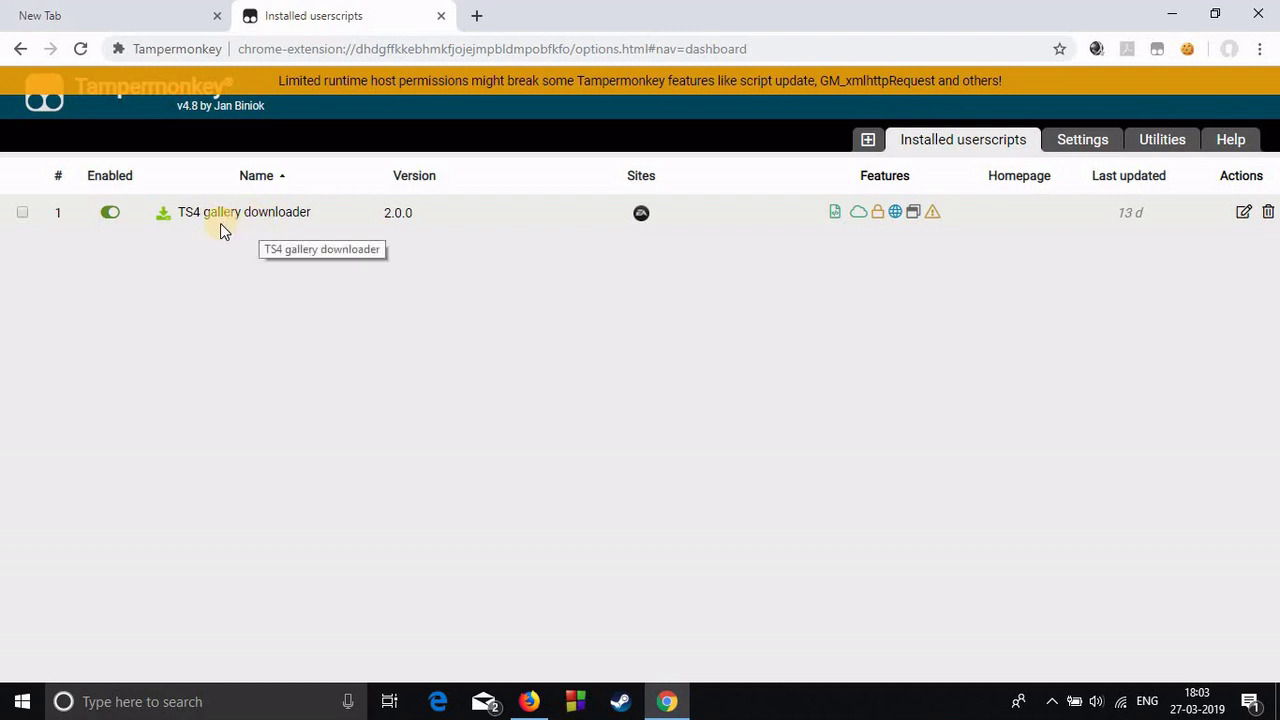
pyautogui.click(110, 214)
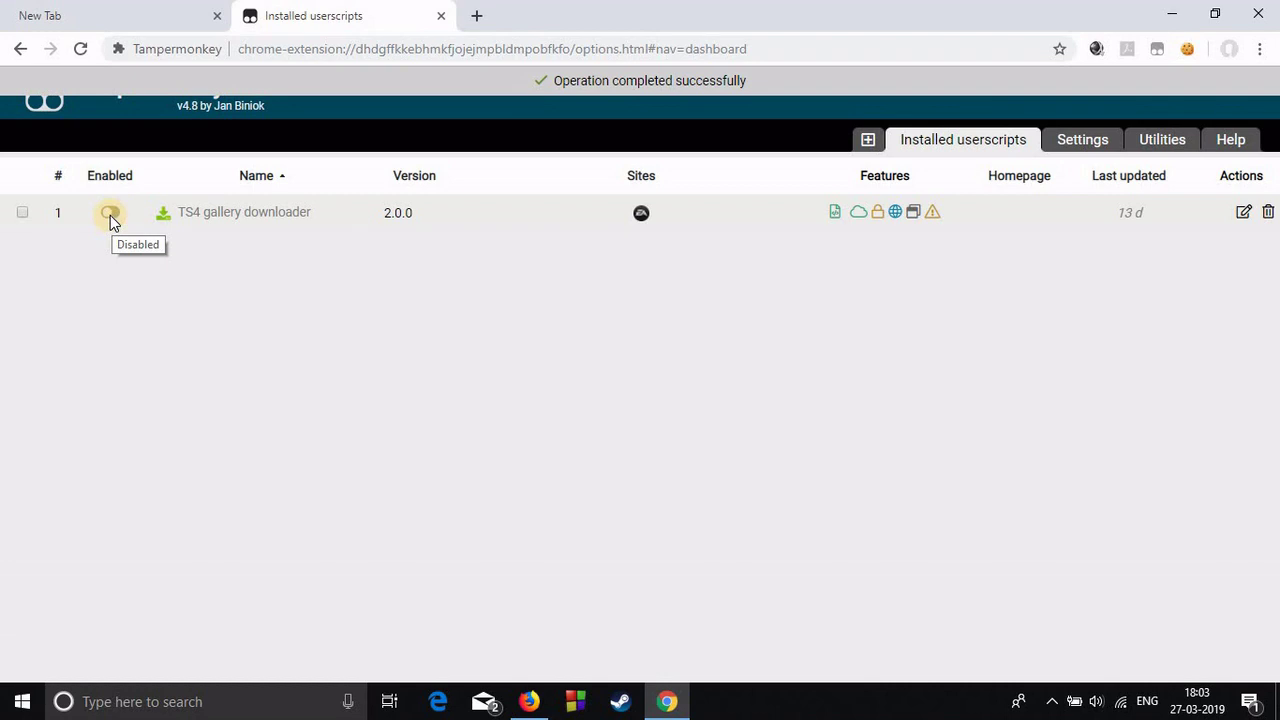
pyautogui.click(110, 214)
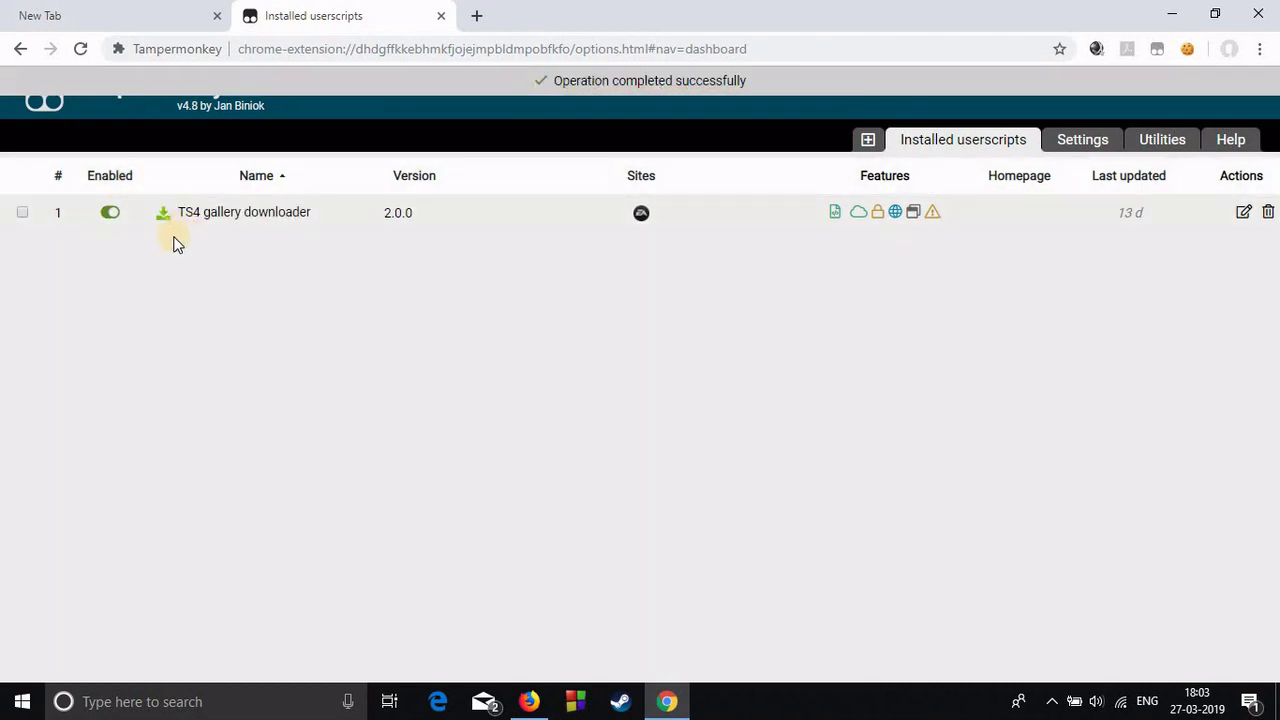
pyautogui.click(110, 214)
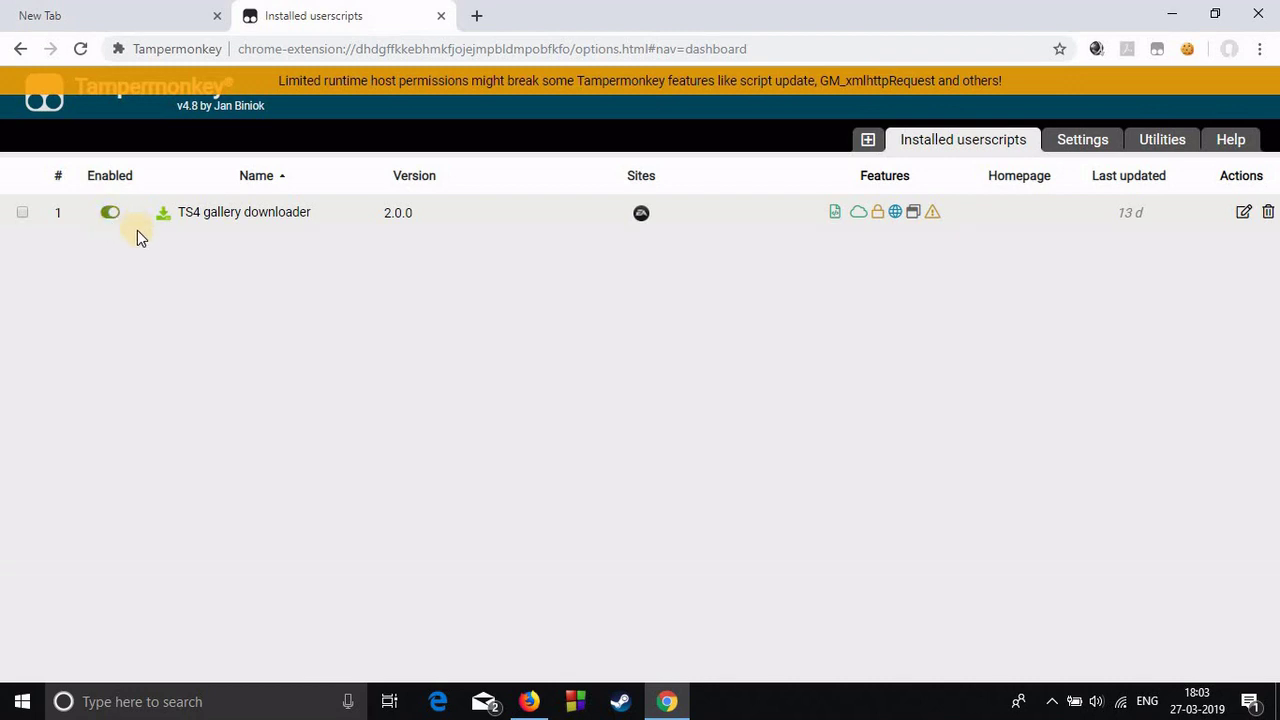
pyautogui.click(441, 15)
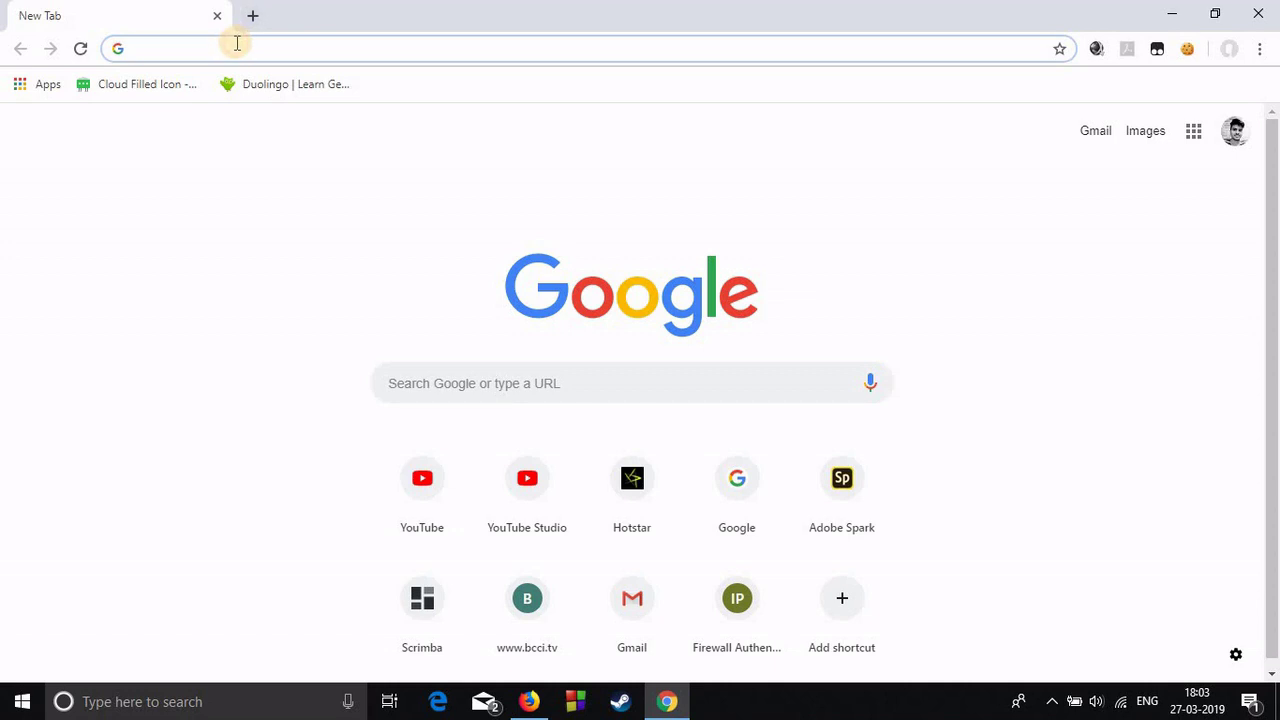
# Step: Load the ea.com Sims 4 Gallery page from the address bar
pyautogui.write('ea')
pyautogui.press('Down')
pyautogui.press('Down')
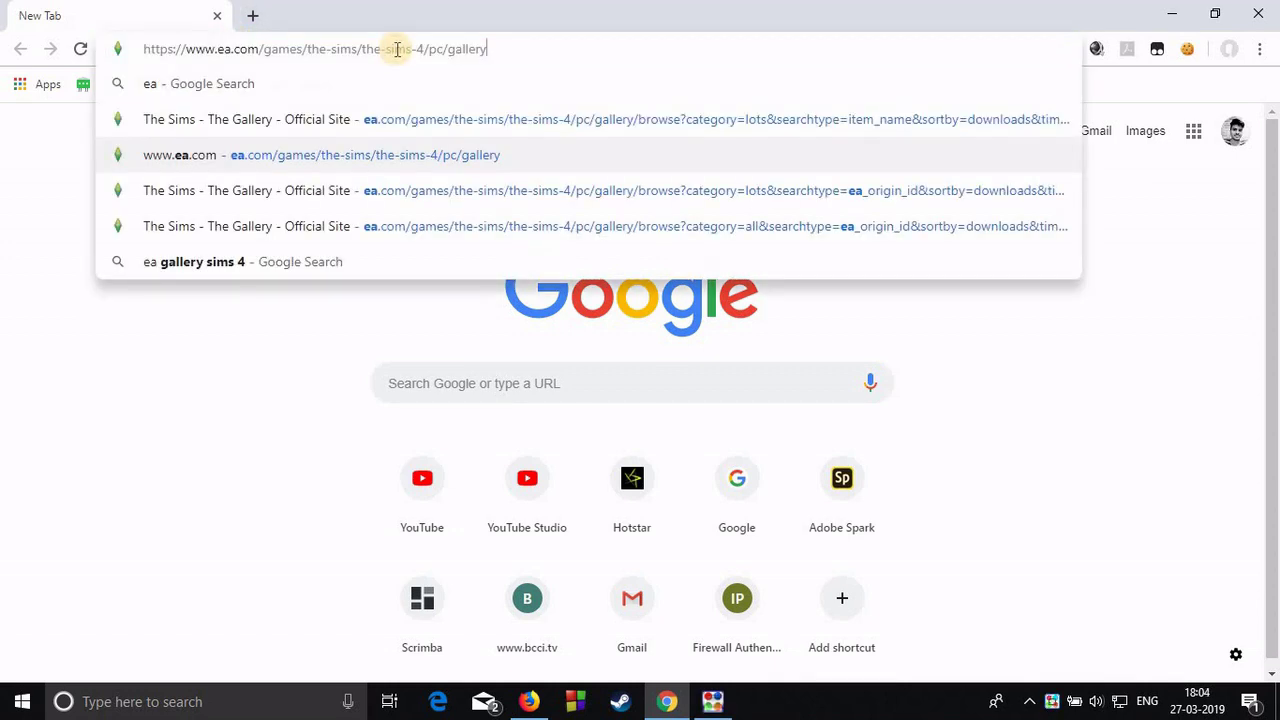
pyautogui.press('Return')
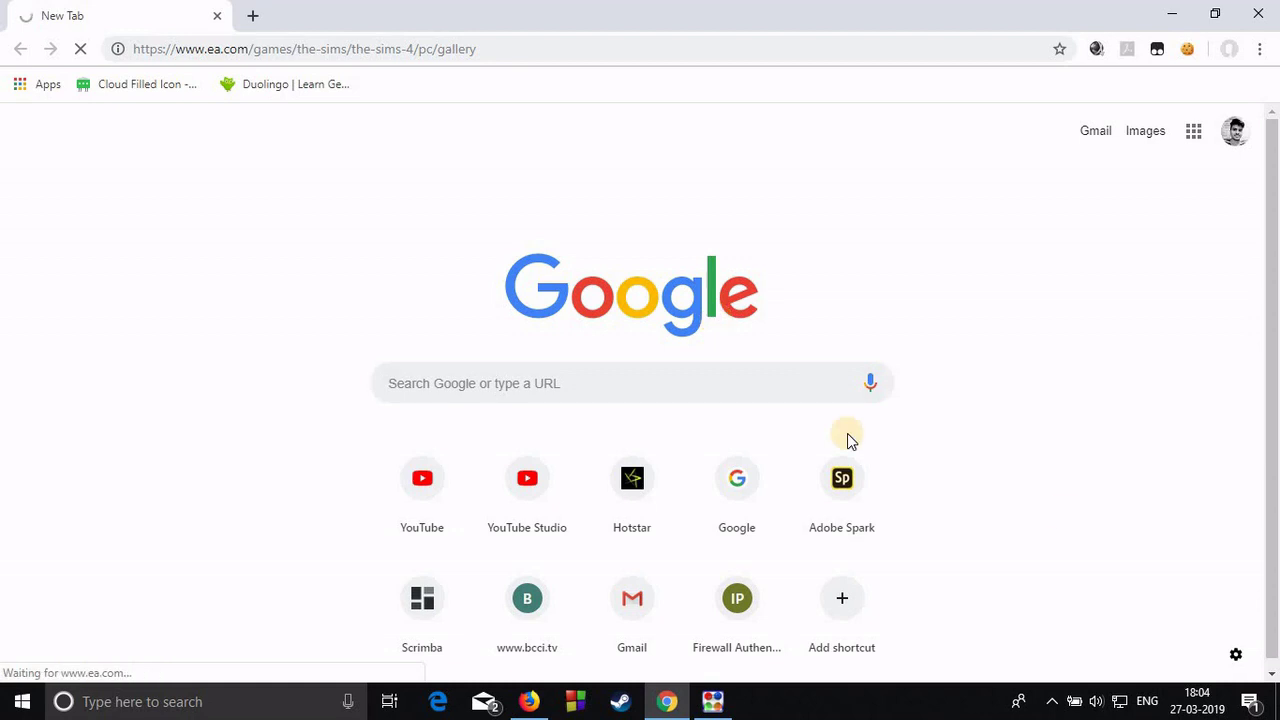
pyautogui.click(1117, 703)
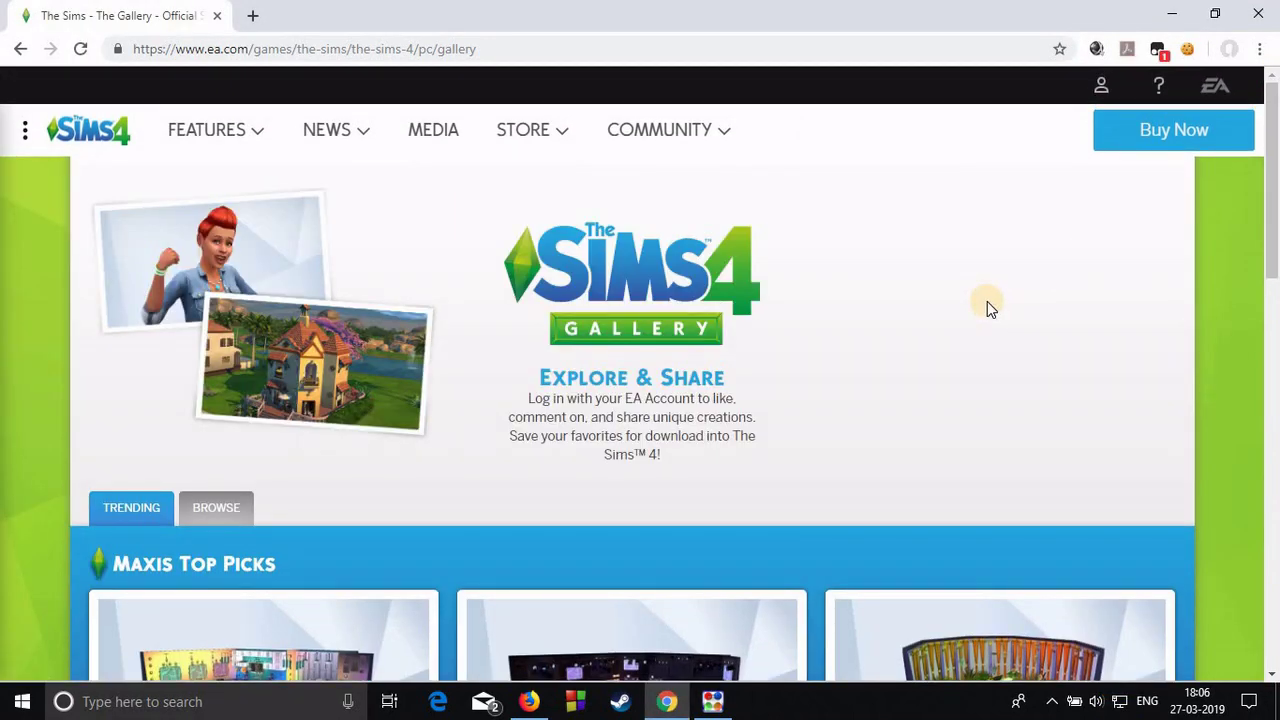
# Step: Sign in to the EA account via the profile icon and close the account panel
pyautogui.click(1106, 90)
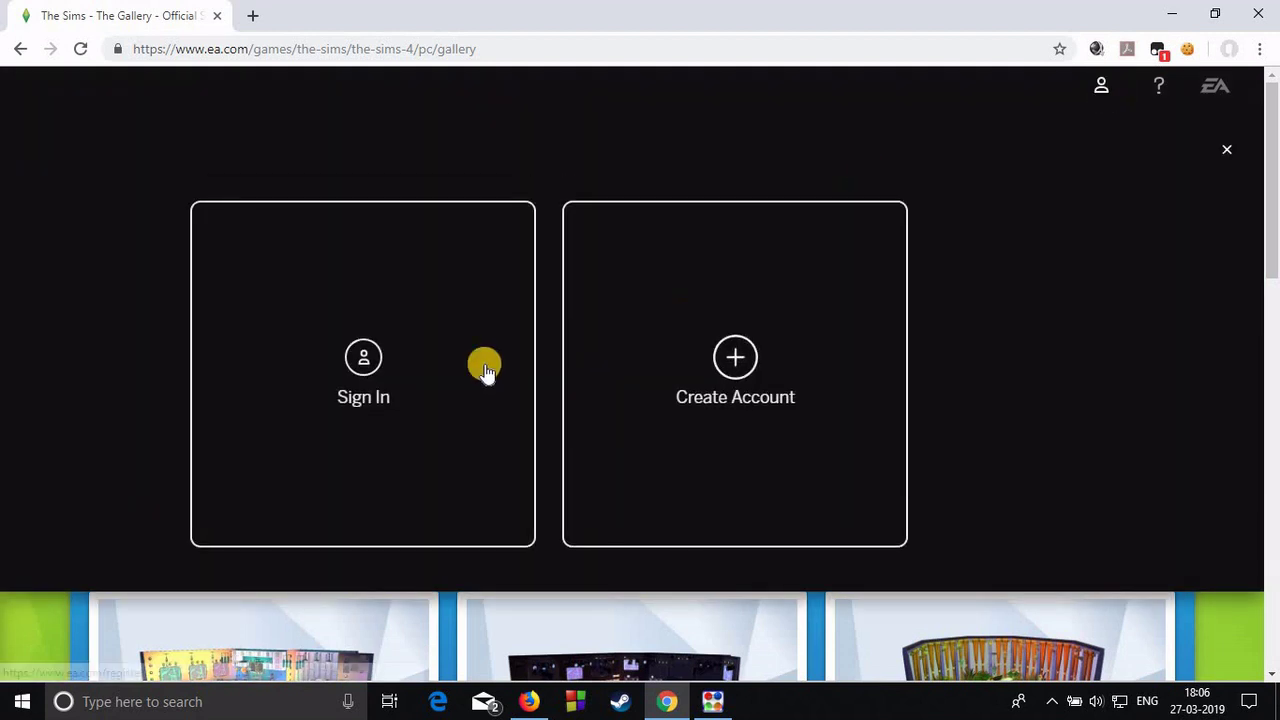
pyautogui.click(358, 405)
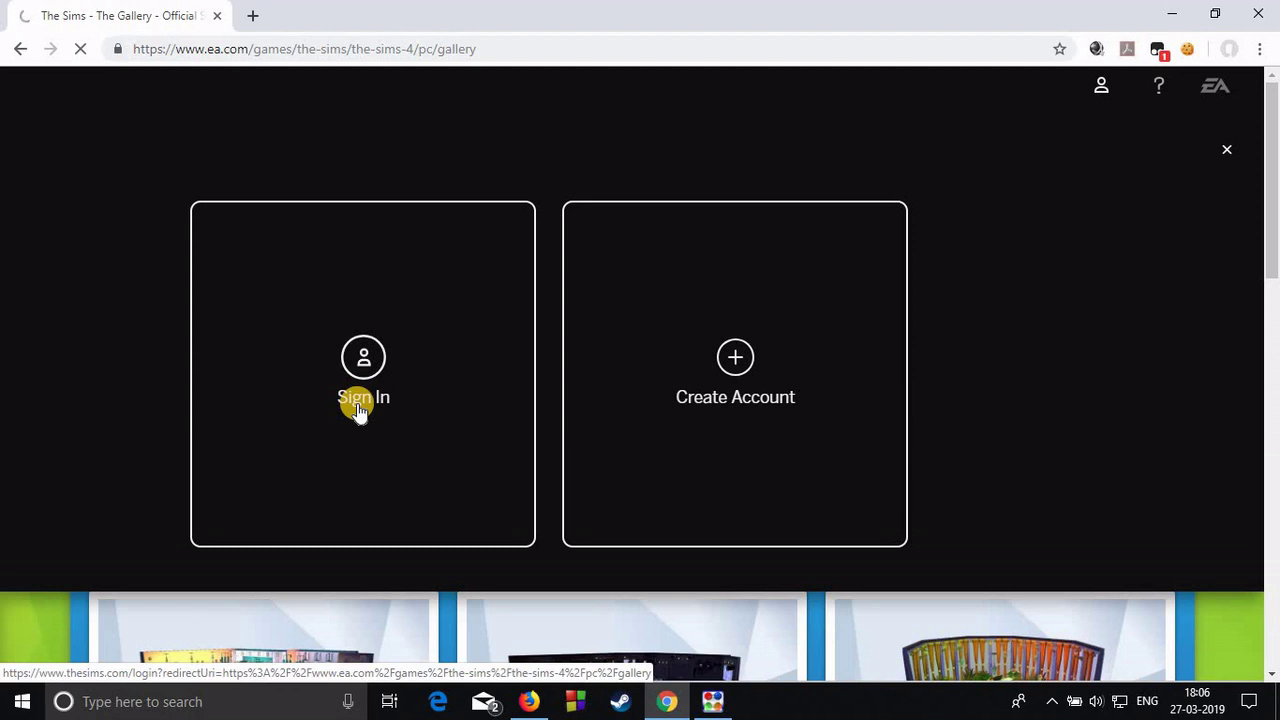
pyautogui.click(1106, 94)
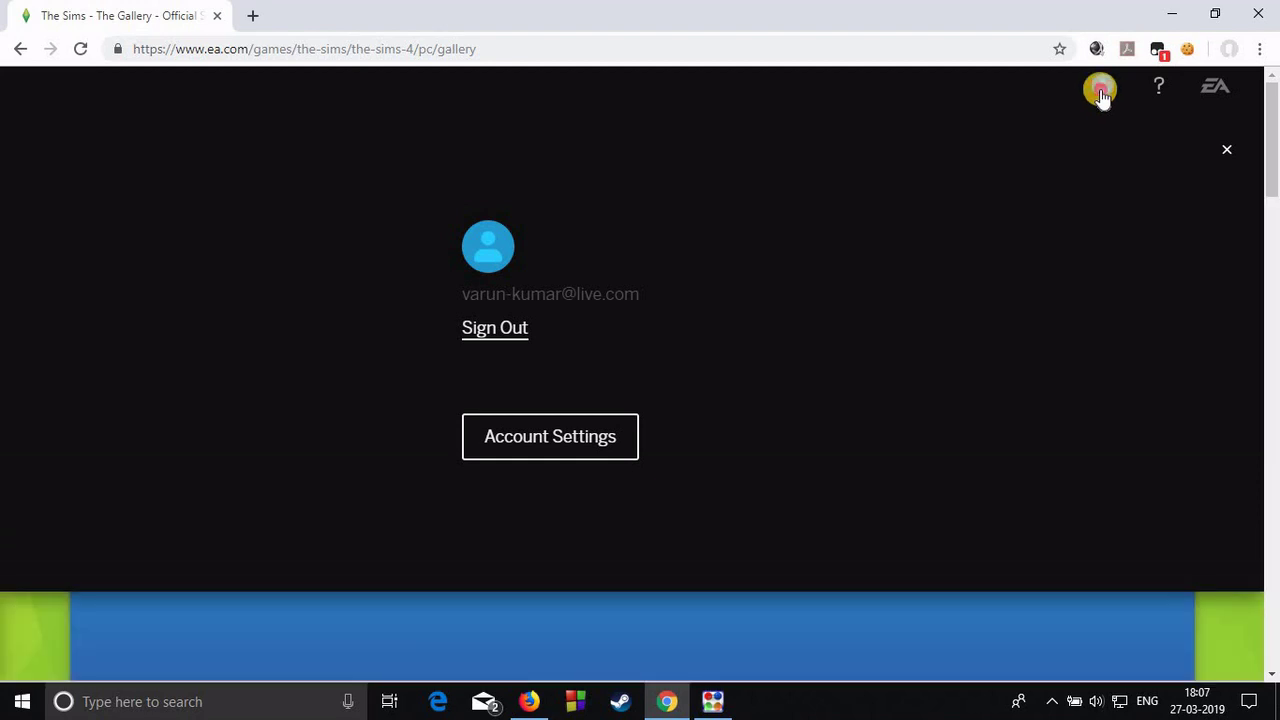
pyautogui.click(1100, 93)
pyautogui.click(1100, 93)
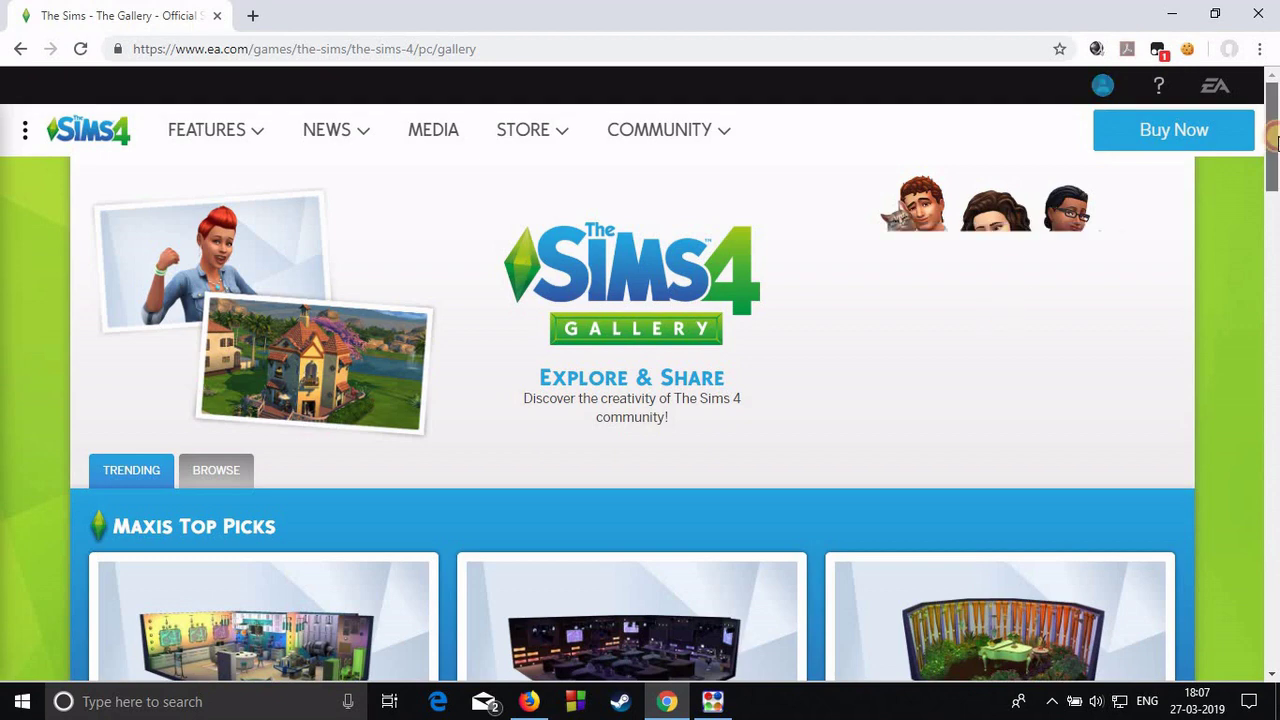
# Step: Download findjoo's Pro Gamers Room from Maxis Top Picks as a zip
pyautogui.moveTo(1274, 142); pyautogui.dragTo(1273, 210)
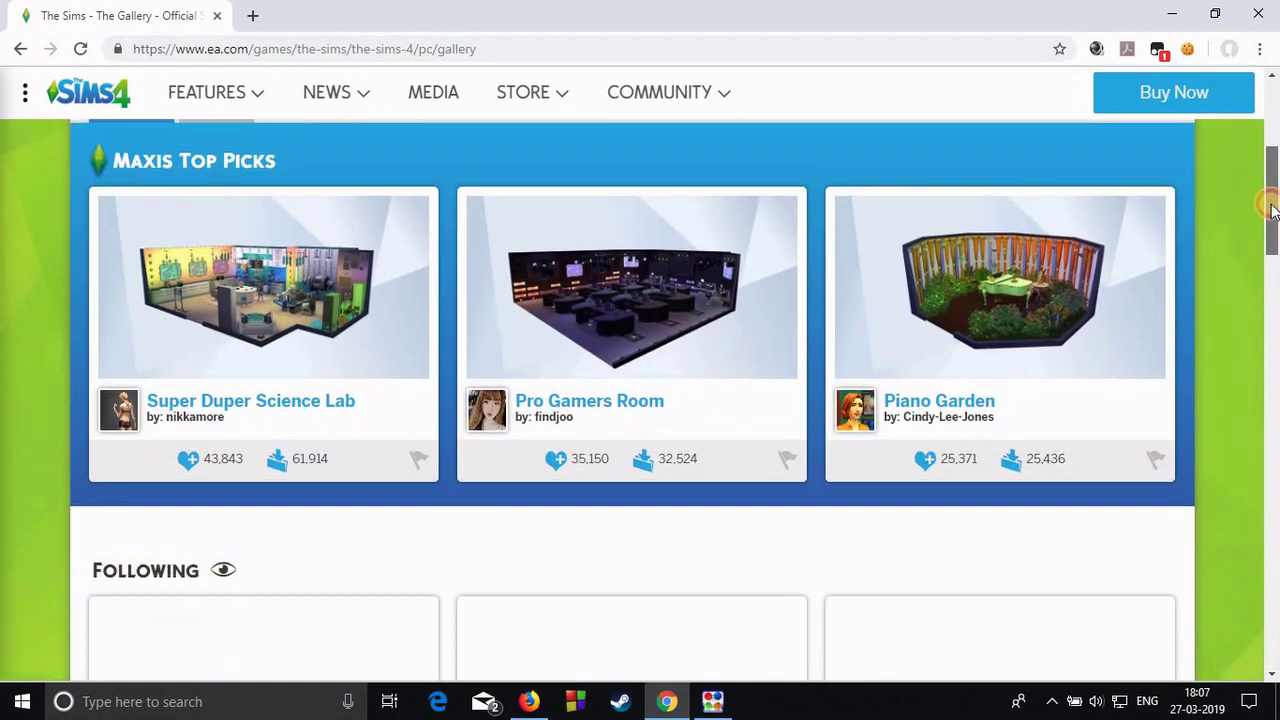
pyautogui.moveTo(1273, 210)
pyautogui.mouseDown()
pyautogui.moveTo(1247, 330)
pyautogui.moveTo(1275, 205)
pyautogui.mouseUp()
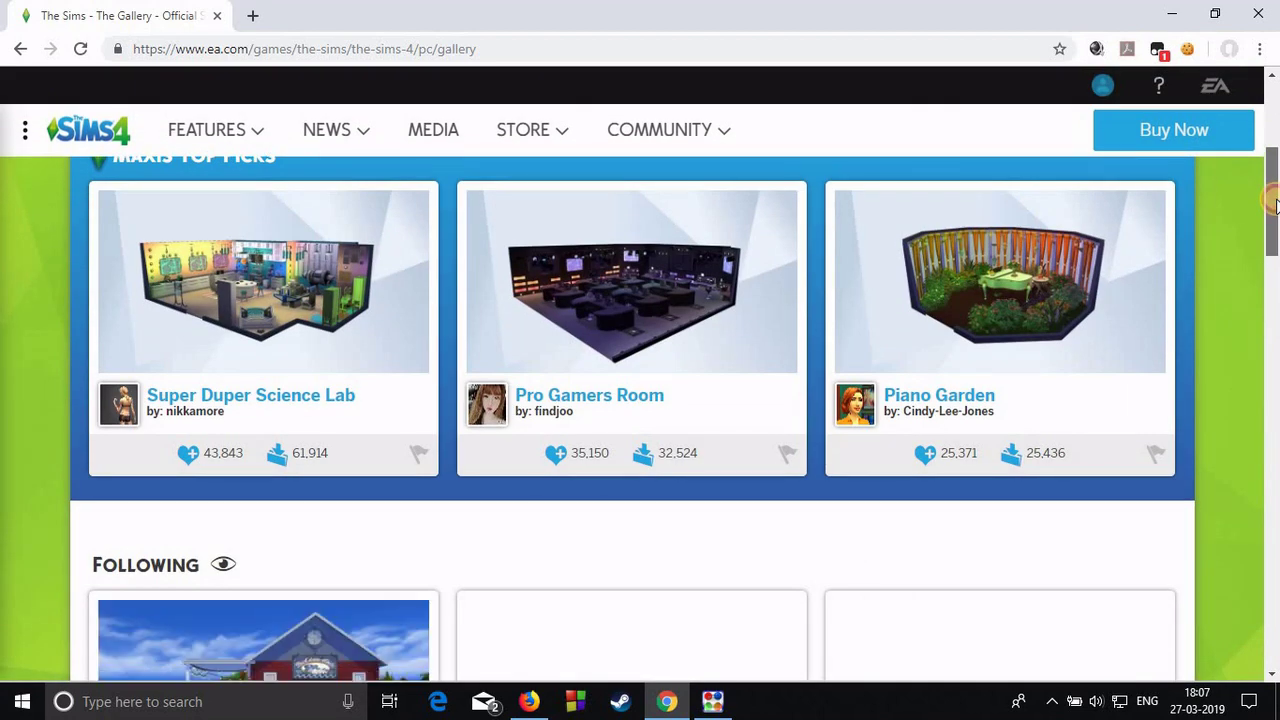
pyautogui.moveTo(1275, 205)
pyautogui.mouseDown()
pyautogui.moveTo(1274, 226)
pyautogui.moveTo(1275, 201)
pyautogui.mouseUp()
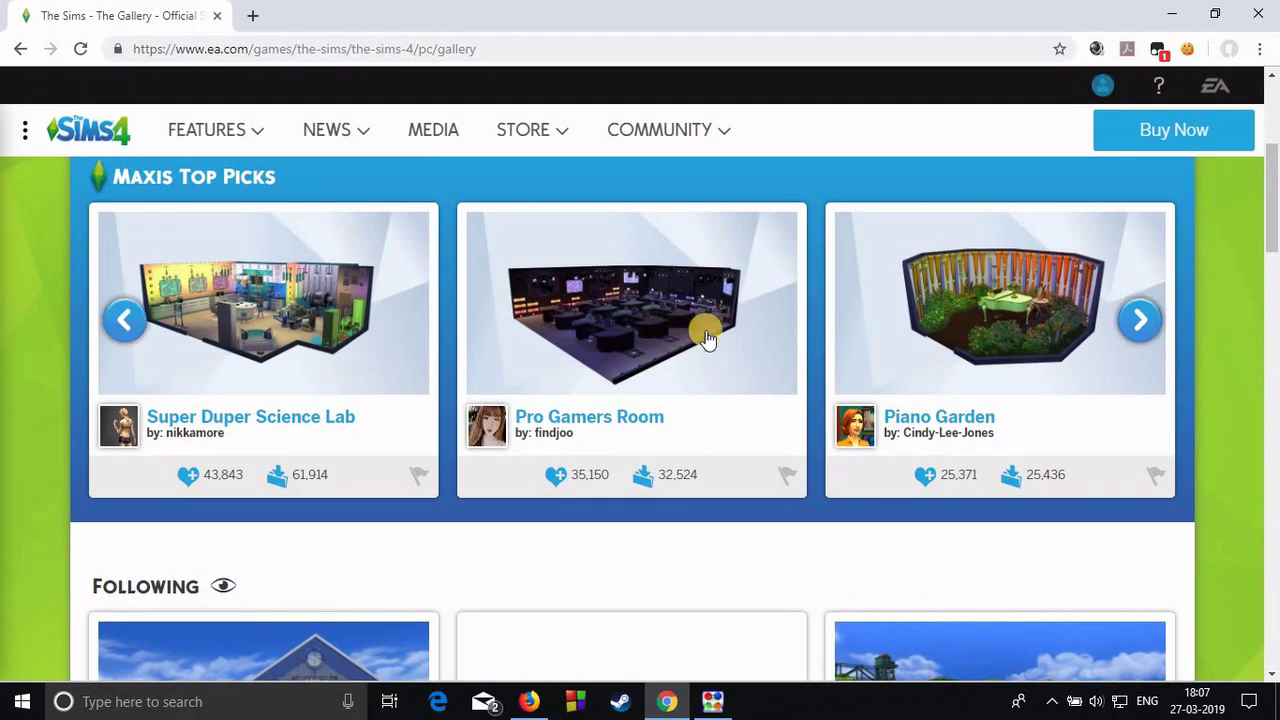
pyautogui.click(672, 362)
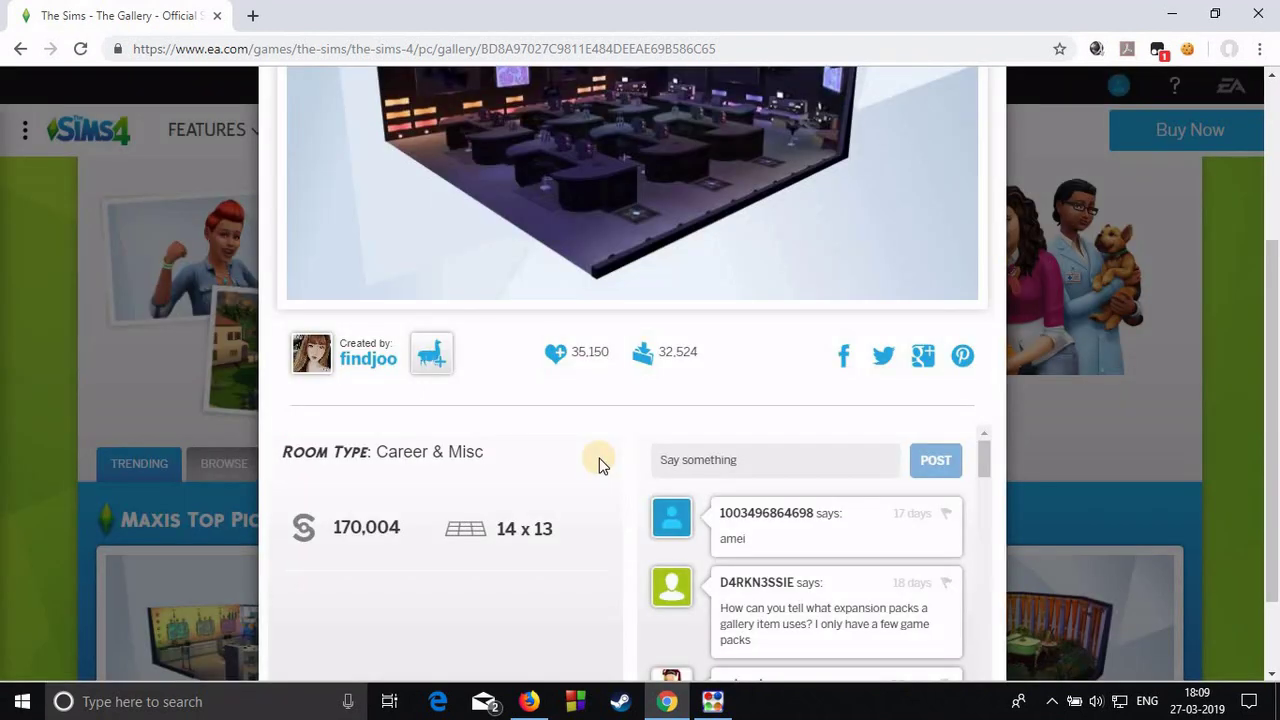
pyautogui.click(655, 358)
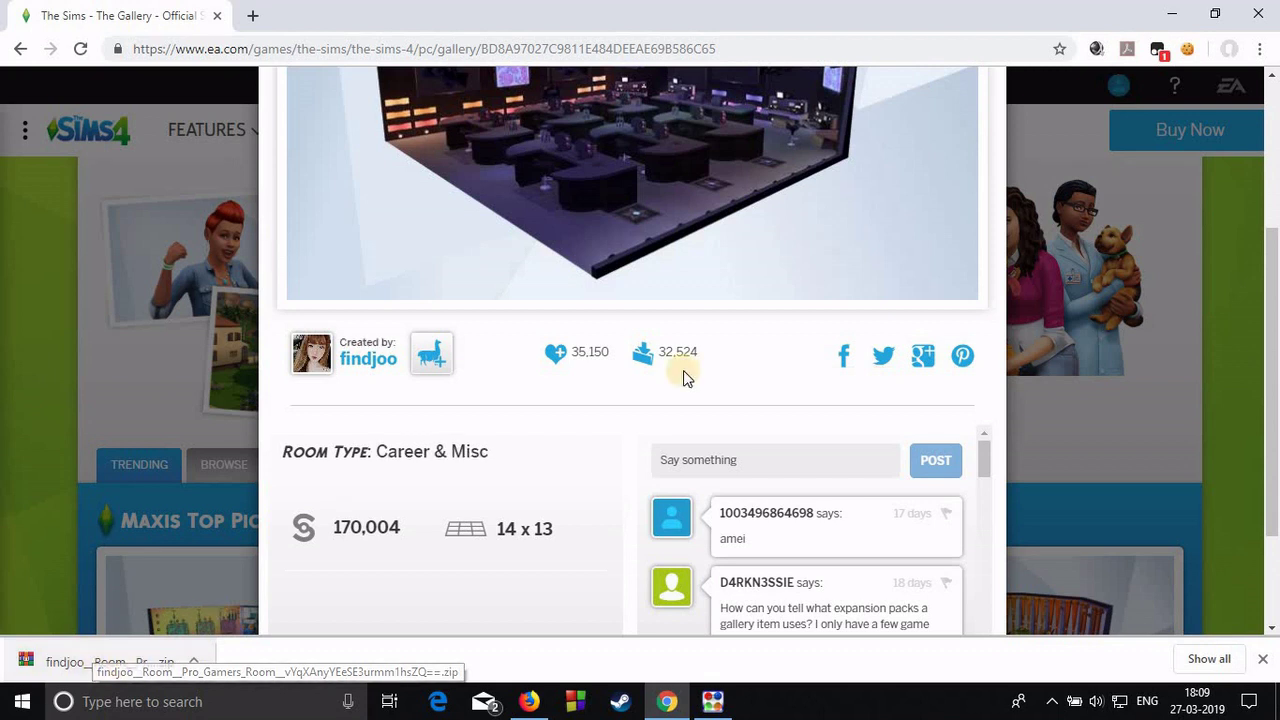
pyautogui.moveTo(986, 466); pyautogui.dragTo(992, 617)
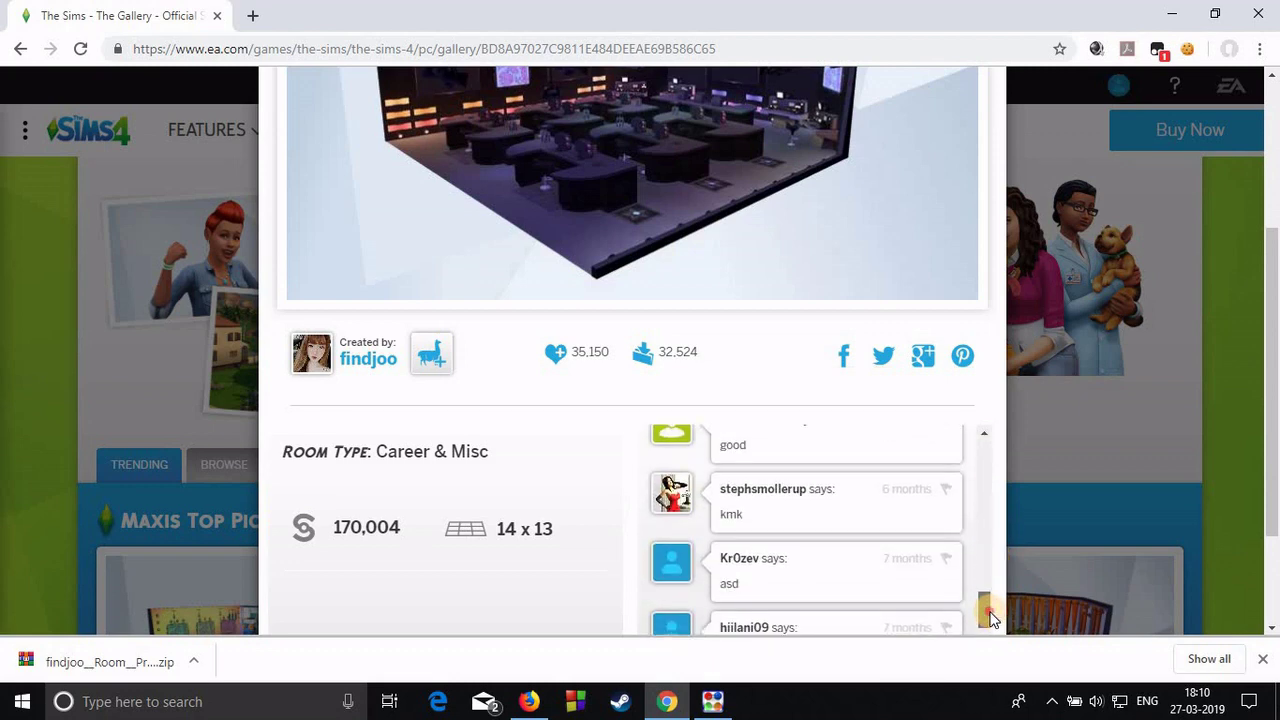
pyautogui.moveTo(992, 617); pyautogui.dragTo(986, 455)
pyautogui.scroll(3, 986, 455)
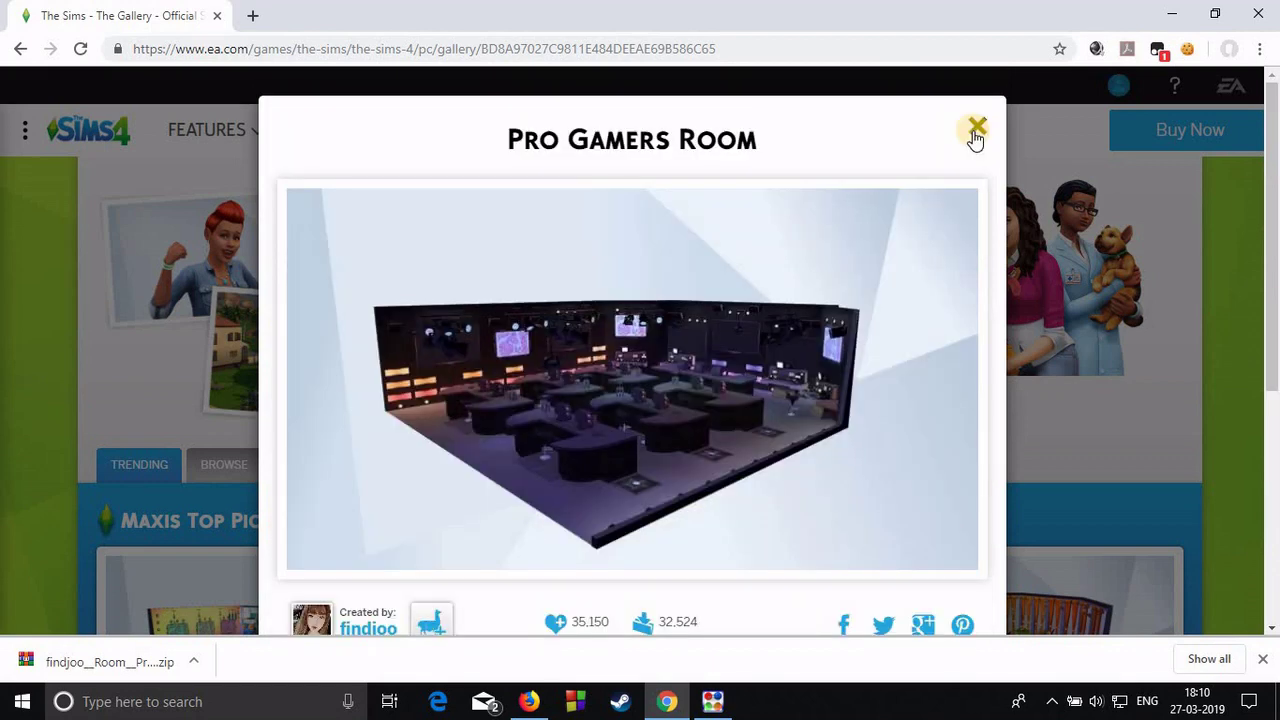